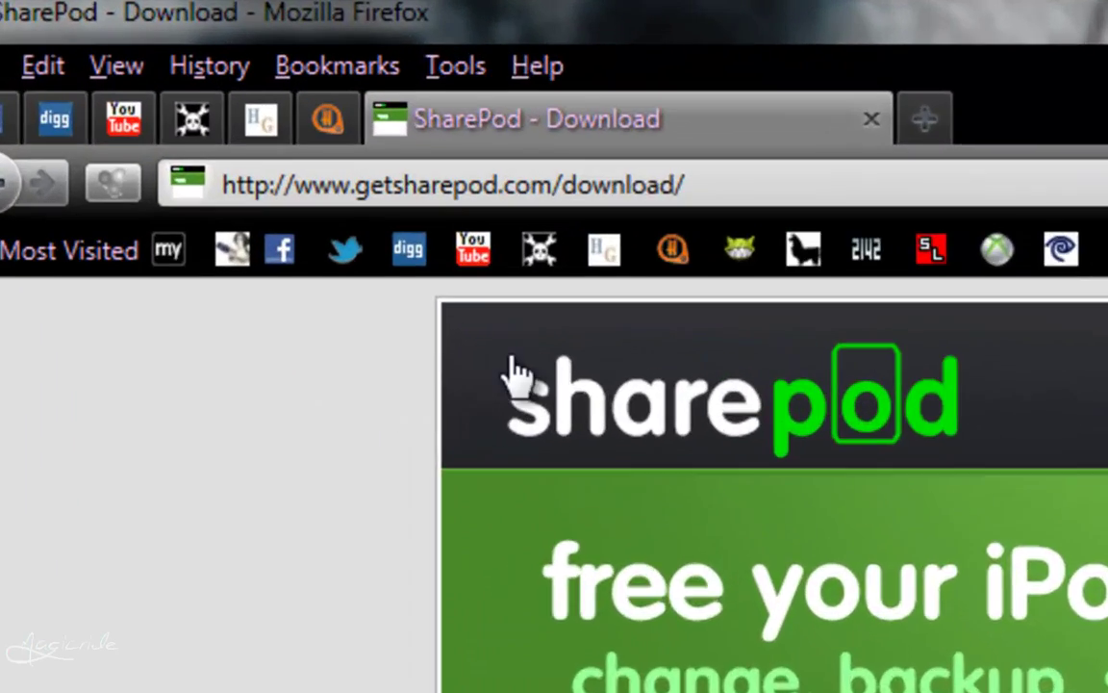
# Step: Download SharePod.zip from the SharePod site, open it with WinRAR, and dismiss the licence notice
pyautogui.click(313, 123)
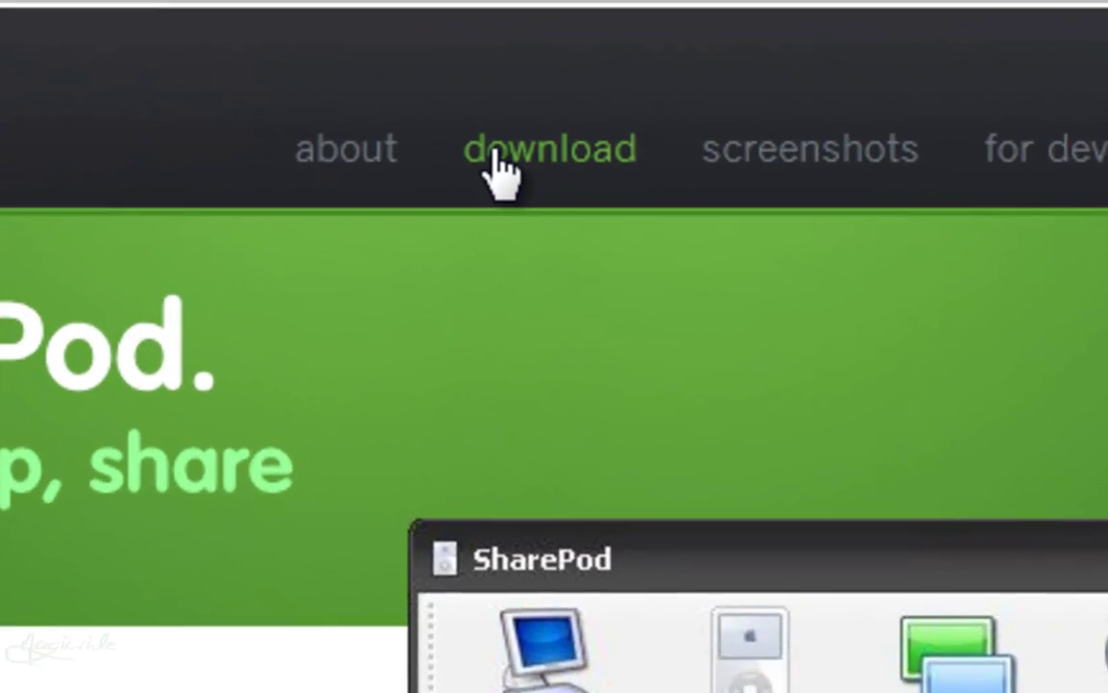
pyautogui.click(500, 156)
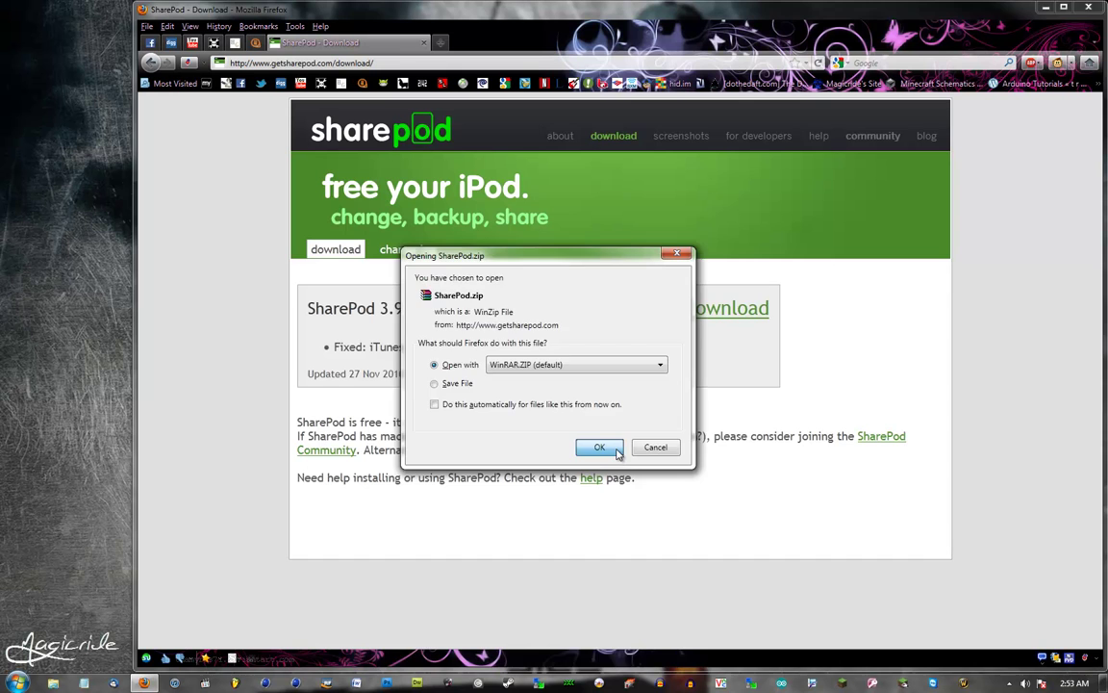
pyautogui.click(617, 450)
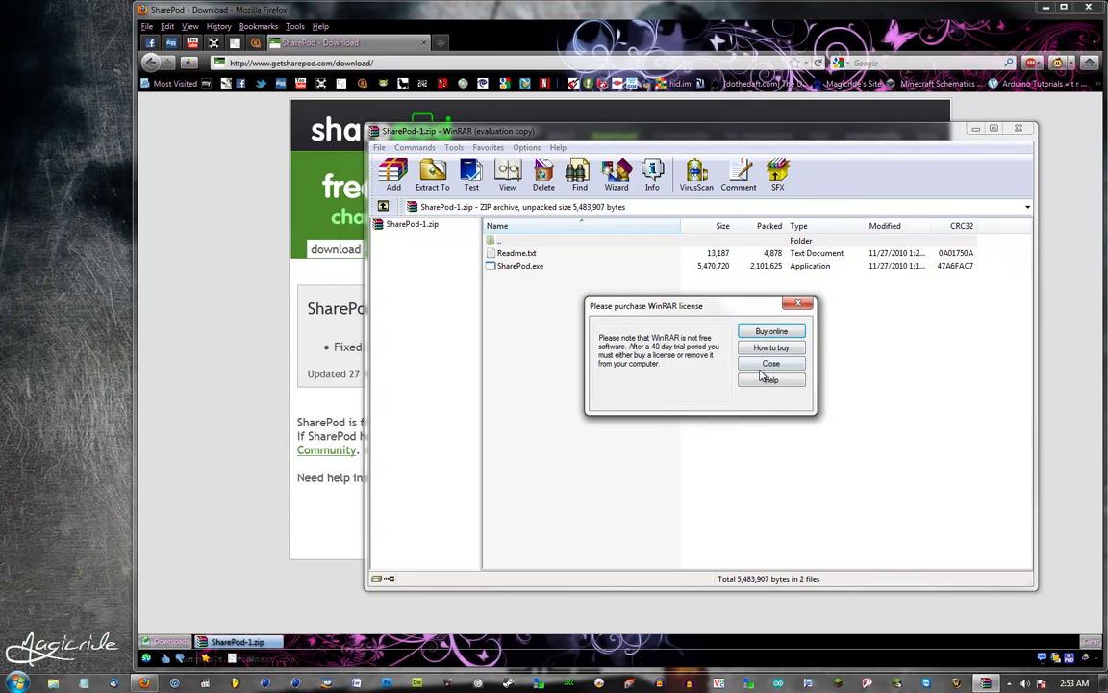
pyautogui.click(771, 365)
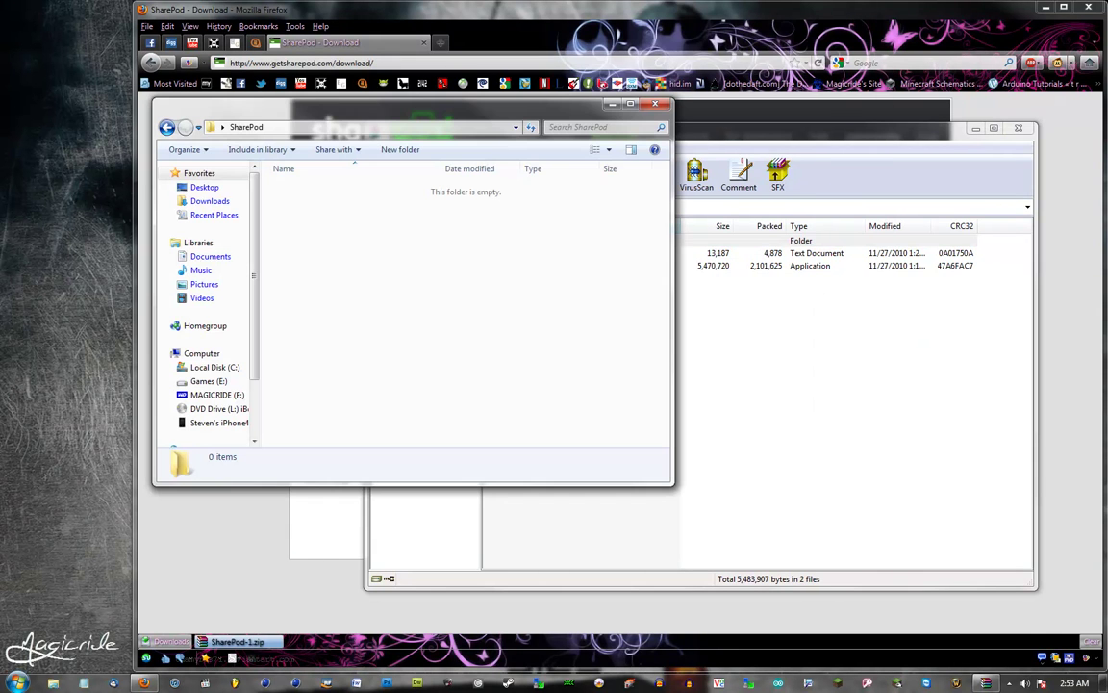
# Step: Extract SharePod.exe from the archive into the SharePod folder and close the archive
pyautogui.click(867, 138)
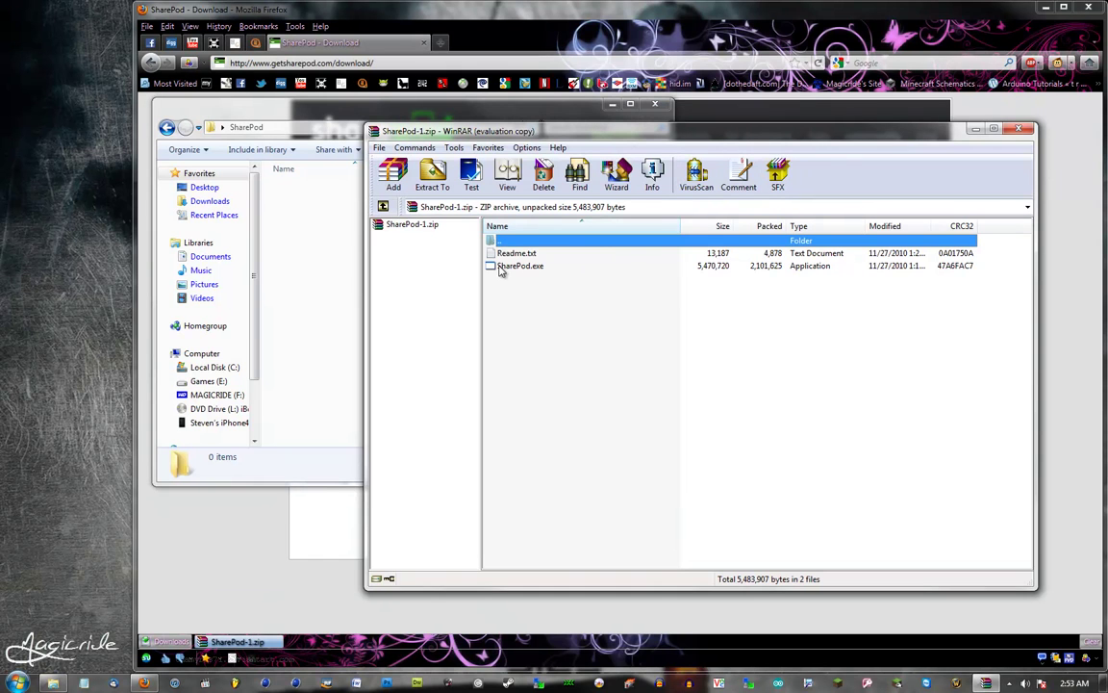
pyautogui.moveTo(498, 270); pyautogui.dragTo(339, 274)
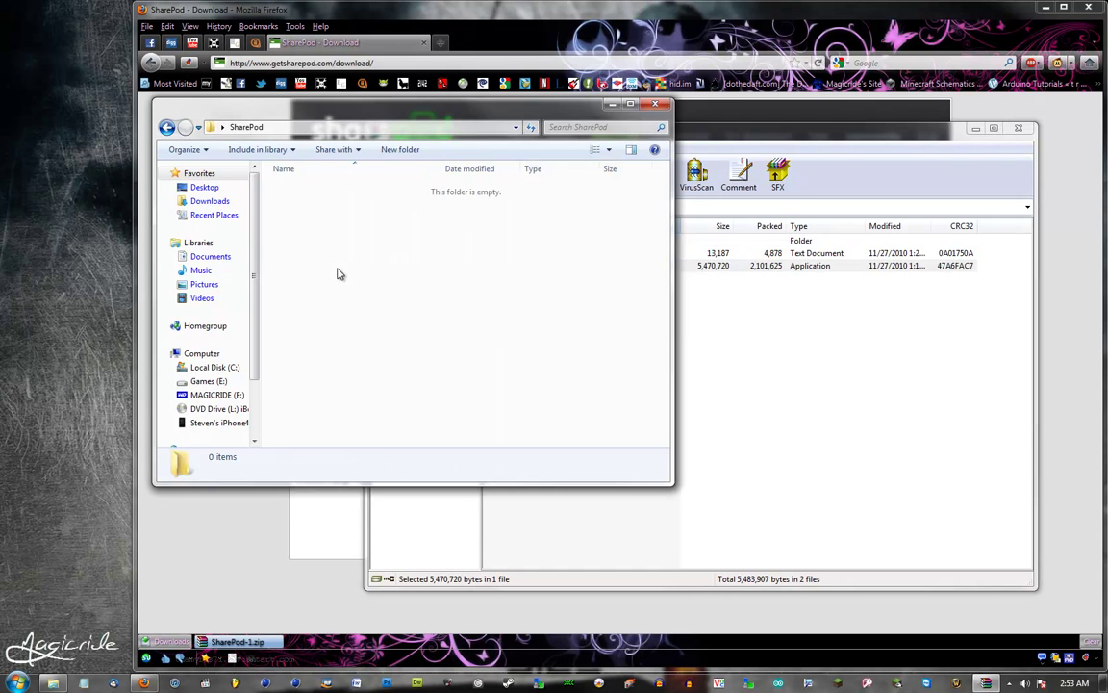
pyautogui.click(827, 333)
pyautogui.click(828, 336)
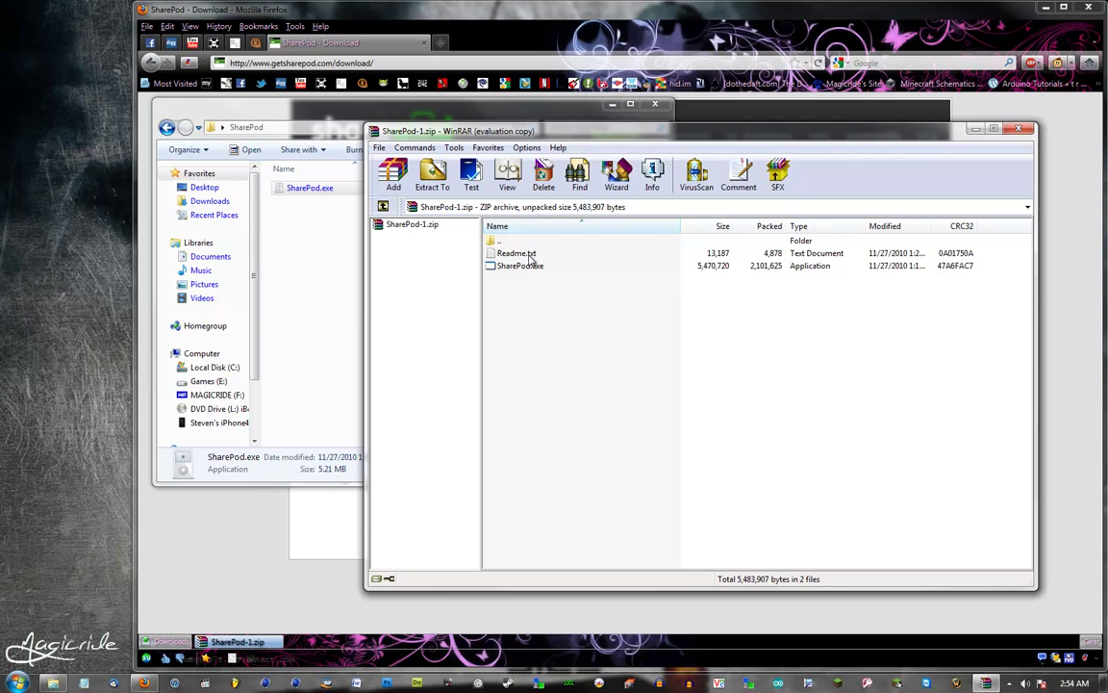
pyautogui.click(1020, 129)
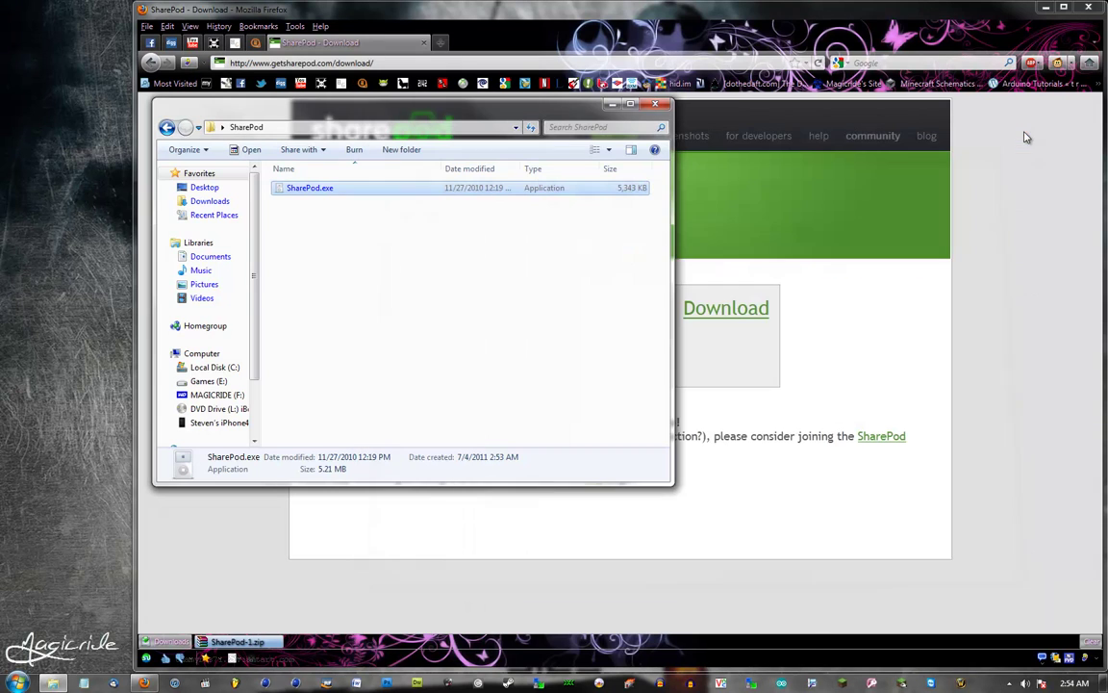
# Step: Launch the extracted SharePod.exe and have it close iTunes
pyautogui.doubleClick(306, 189)
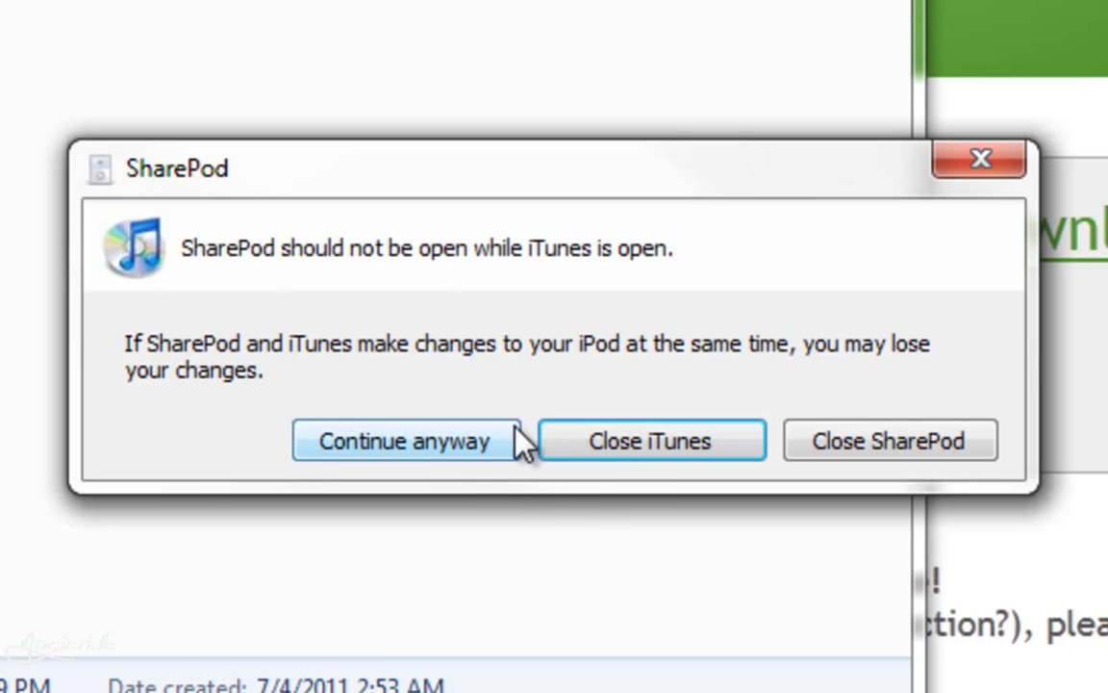
pyautogui.click(630, 443)
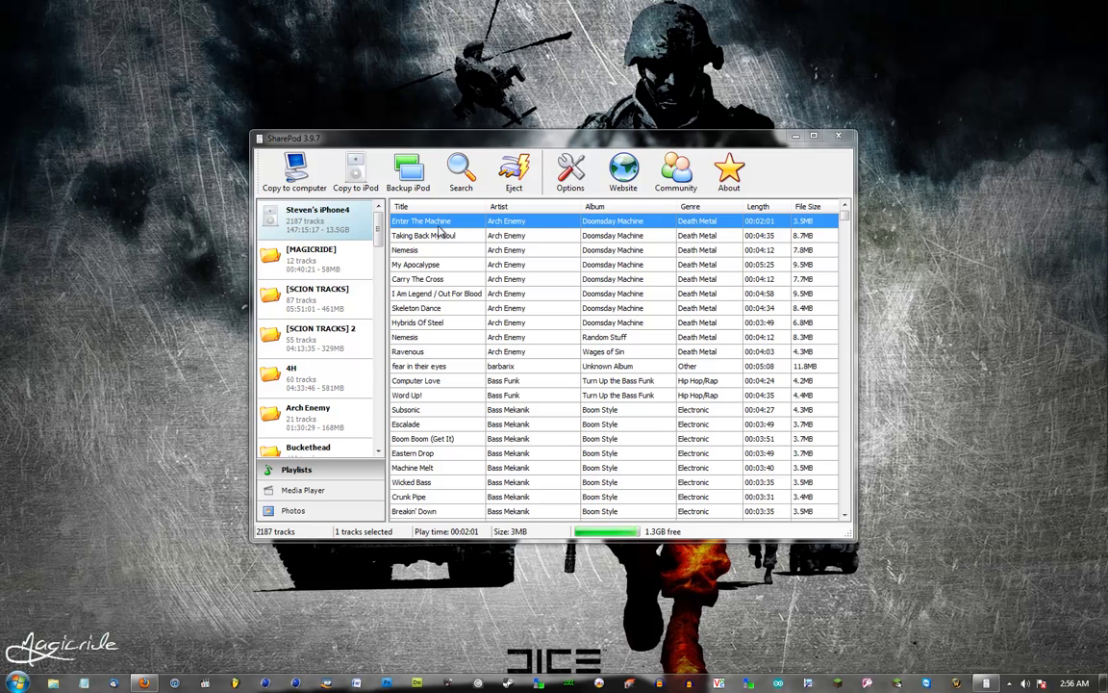
# Step: Set up an iPod backup to the SharePod folder on the desktop, with importing music to iTunes turned off
pyautogui.click(409, 171)
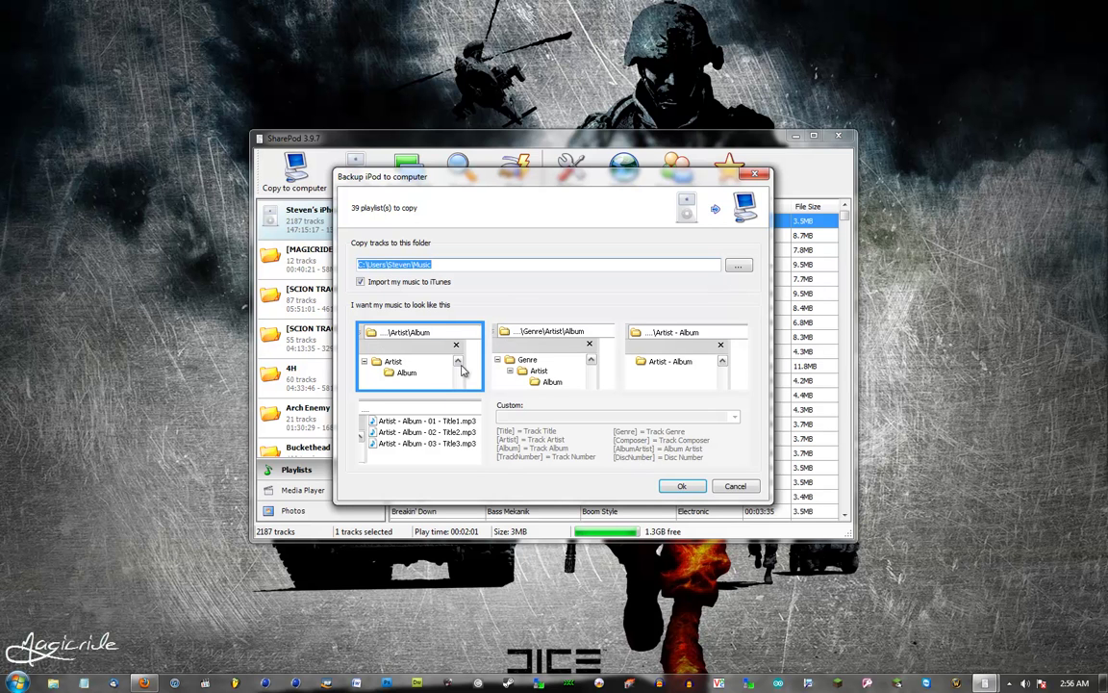
pyautogui.click(738, 265)
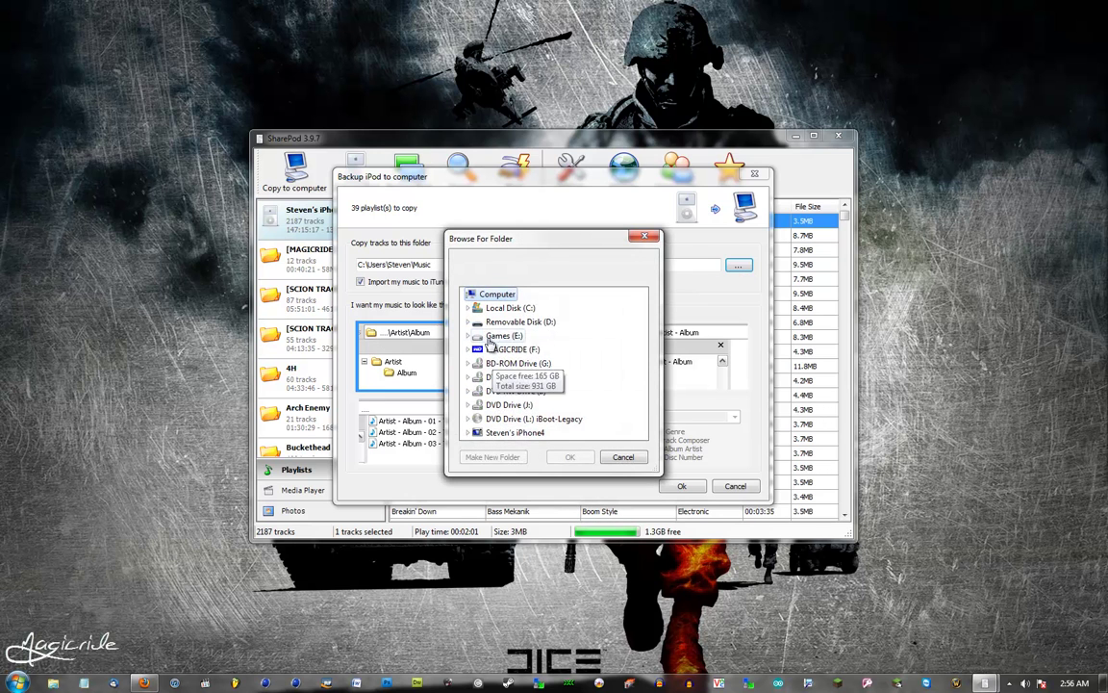
pyautogui.click(468, 308)
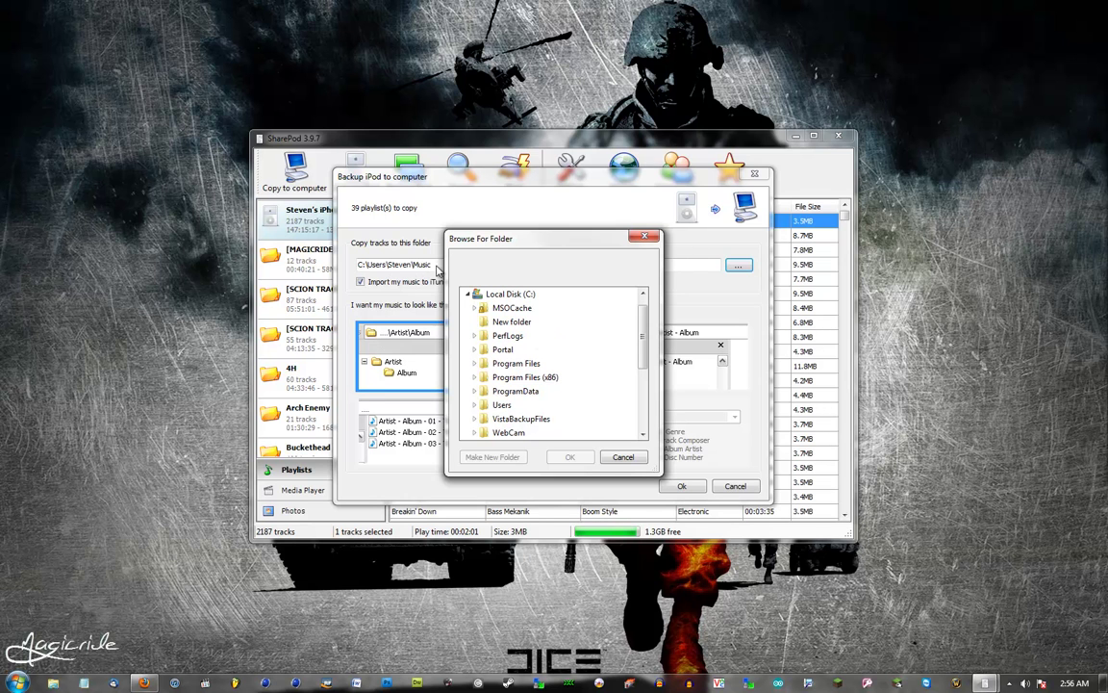
pyautogui.moveTo(642, 321); pyautogui.dragTo(644, 352)
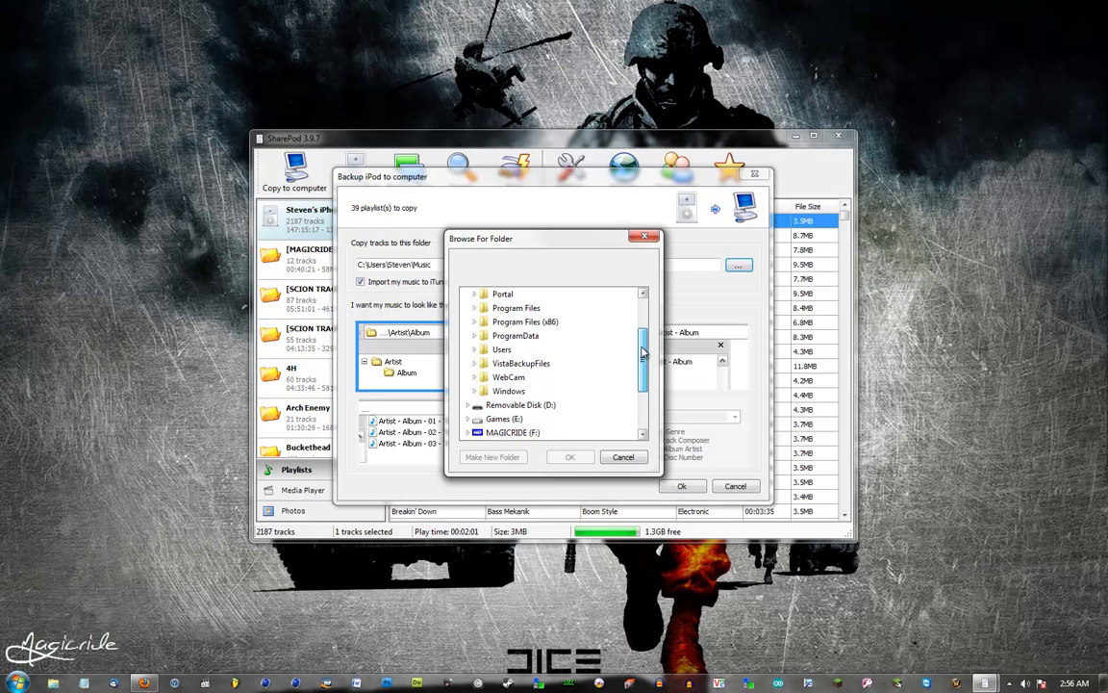
pyautogui.click(476, 351)
pyautogui.click(510, 405)
pyautogui.scroll(1, 647, 352)
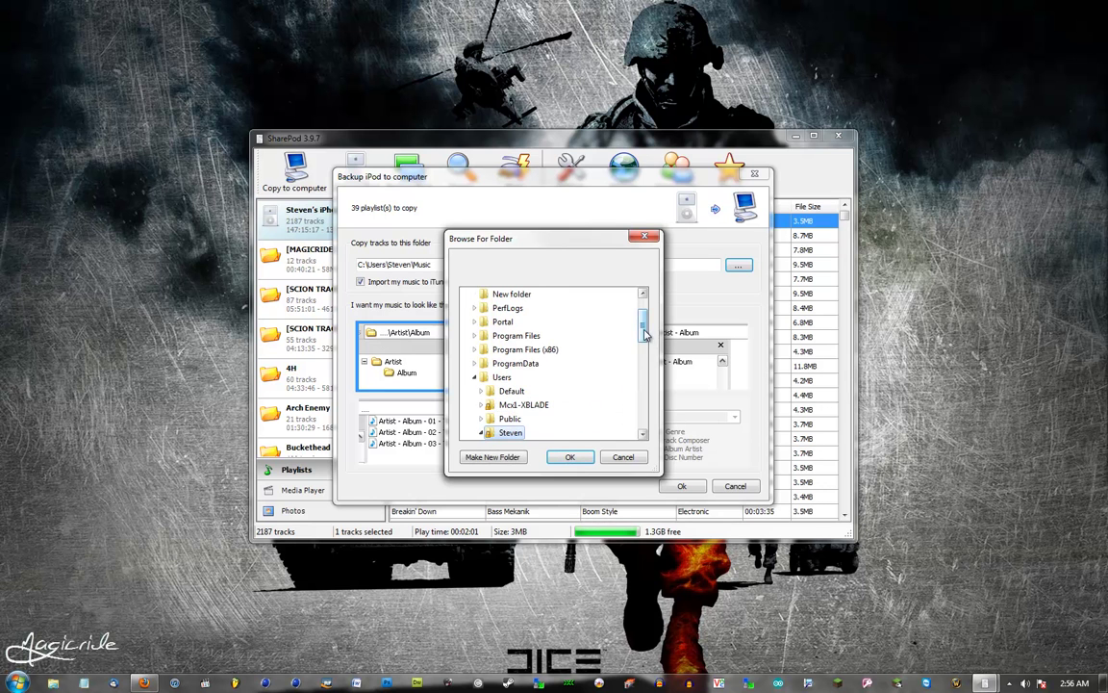
pyautogui.scroll(-3, 645, 348)
pyautogui.click(525, 360)
pyautogui.scroll(1, 519, 358)
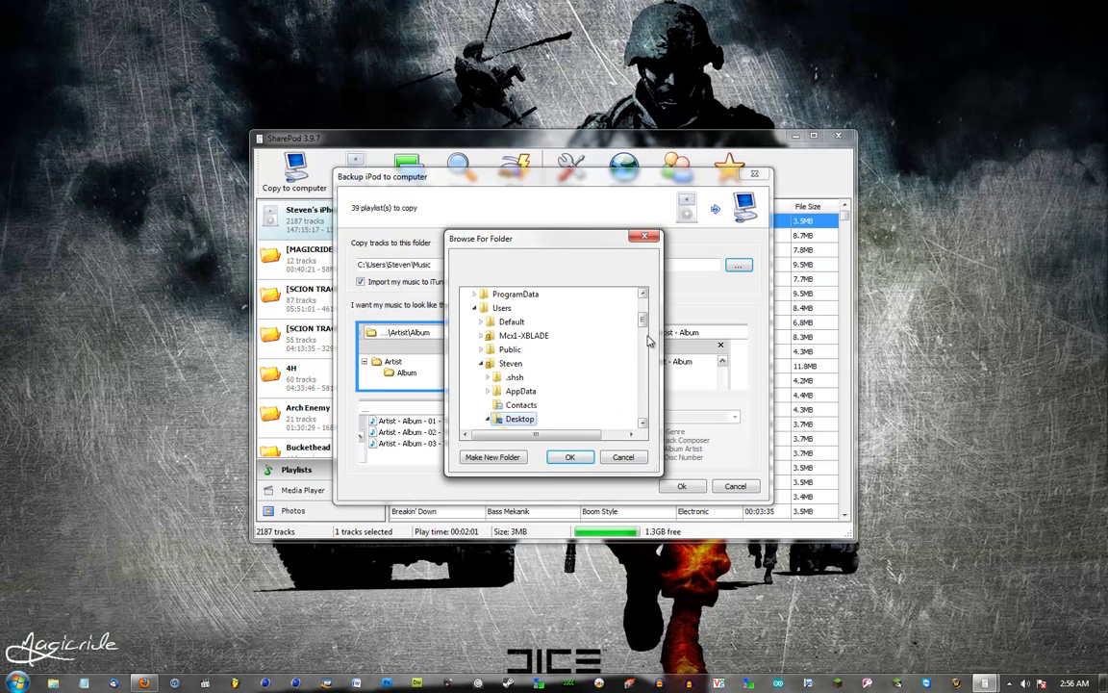
pyautogui.moveTo(644, 321); pyautogui.dragTo(642, 368)
pyautogui.click(528, 294)
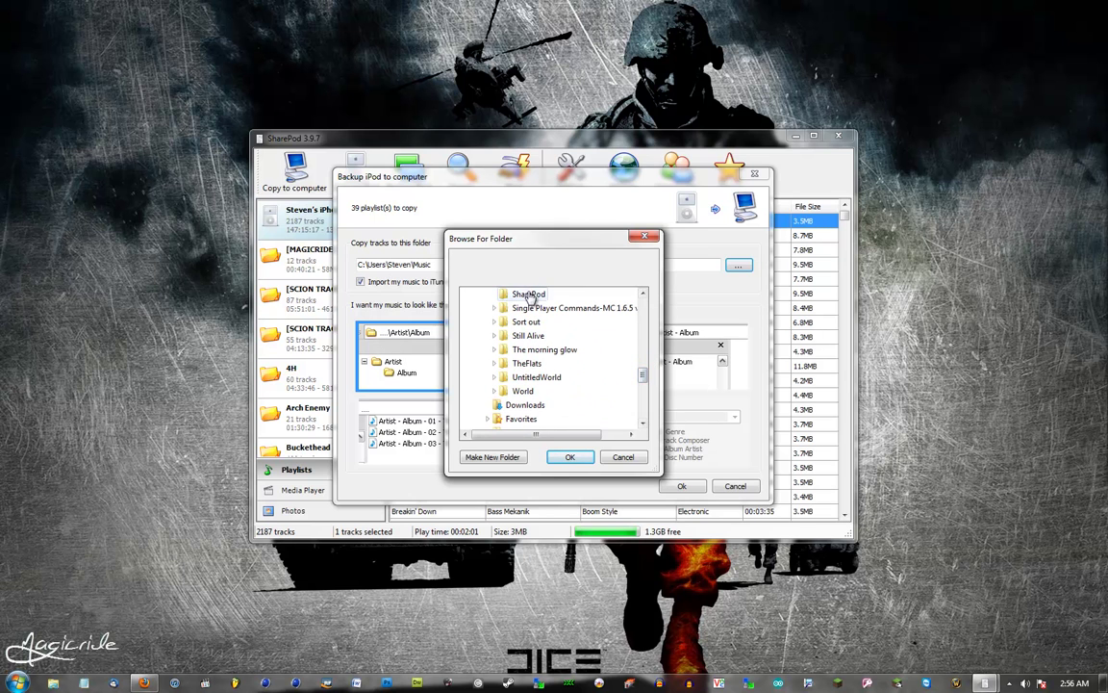
pyautogui.click(570, 456)
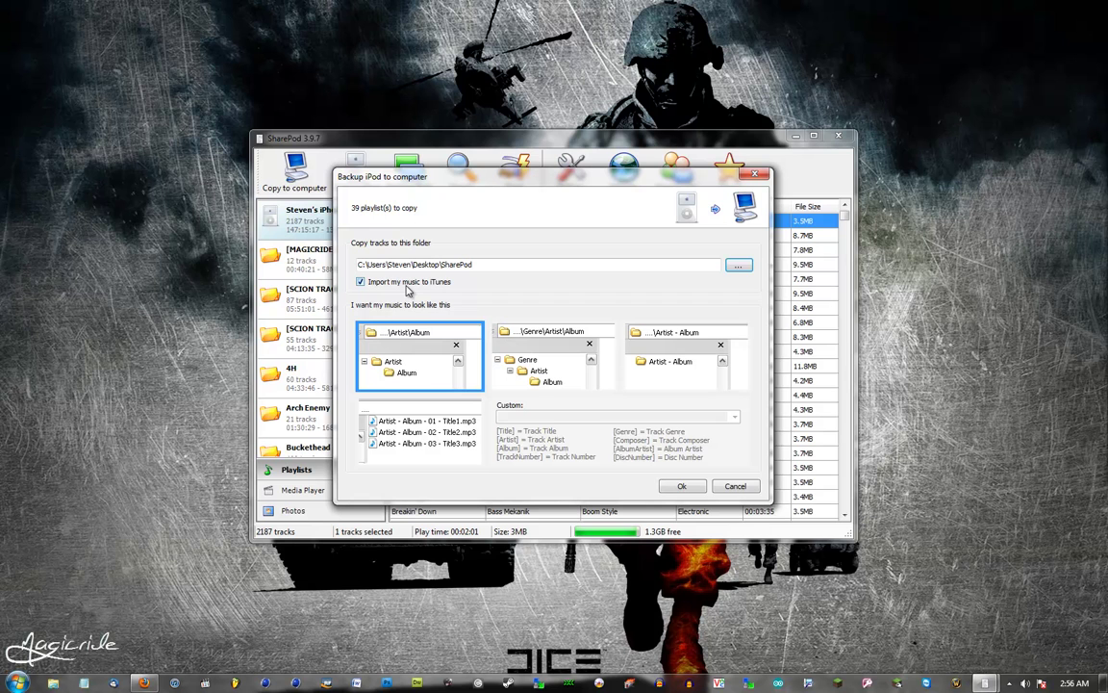
pyautogui.click(405, 285)
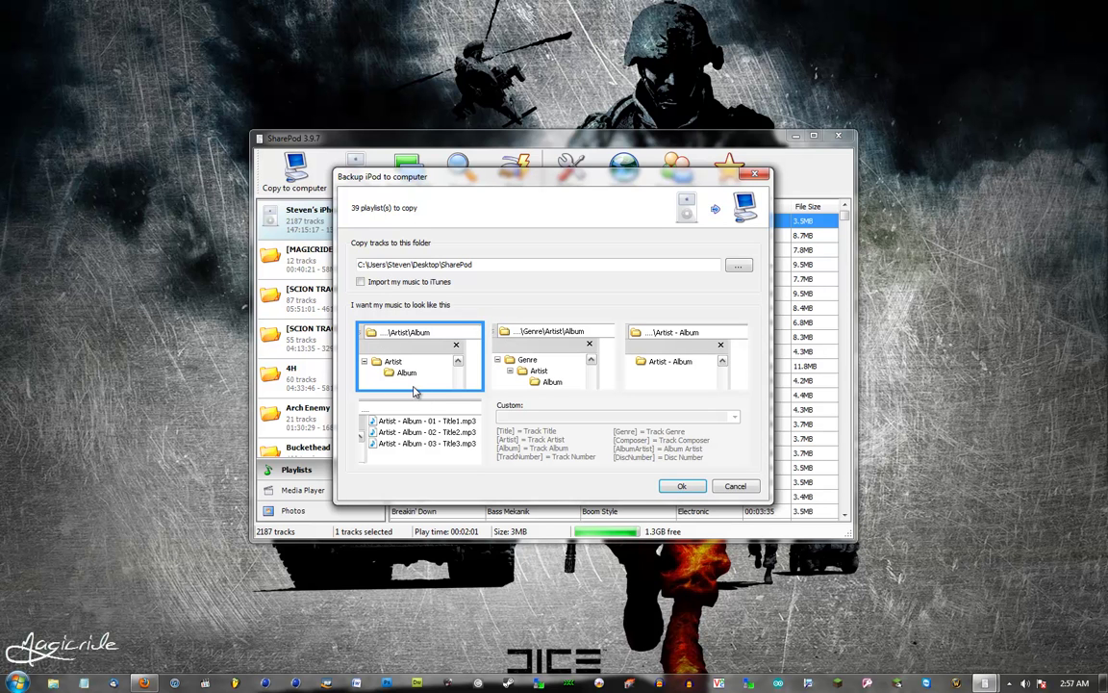
# Step: Try the Genre\Artist\Album, Artist - Album and Custom music layouts, and return to Artist\Album
pyautogui.click(547, 376)
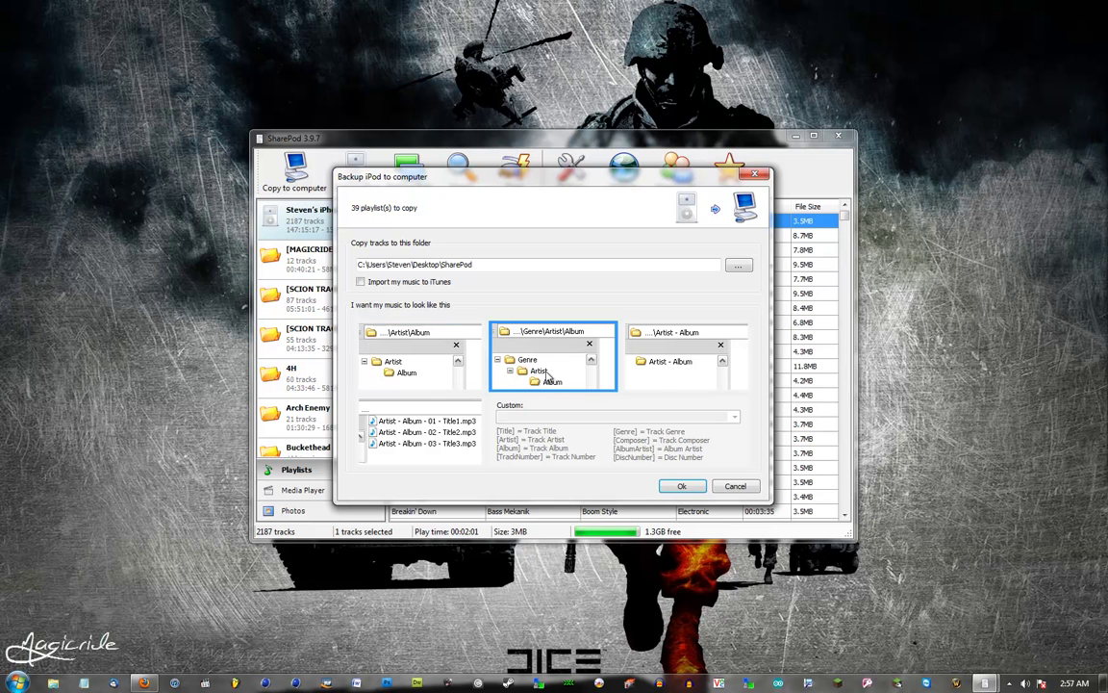
pyautogui.click(680, 382)
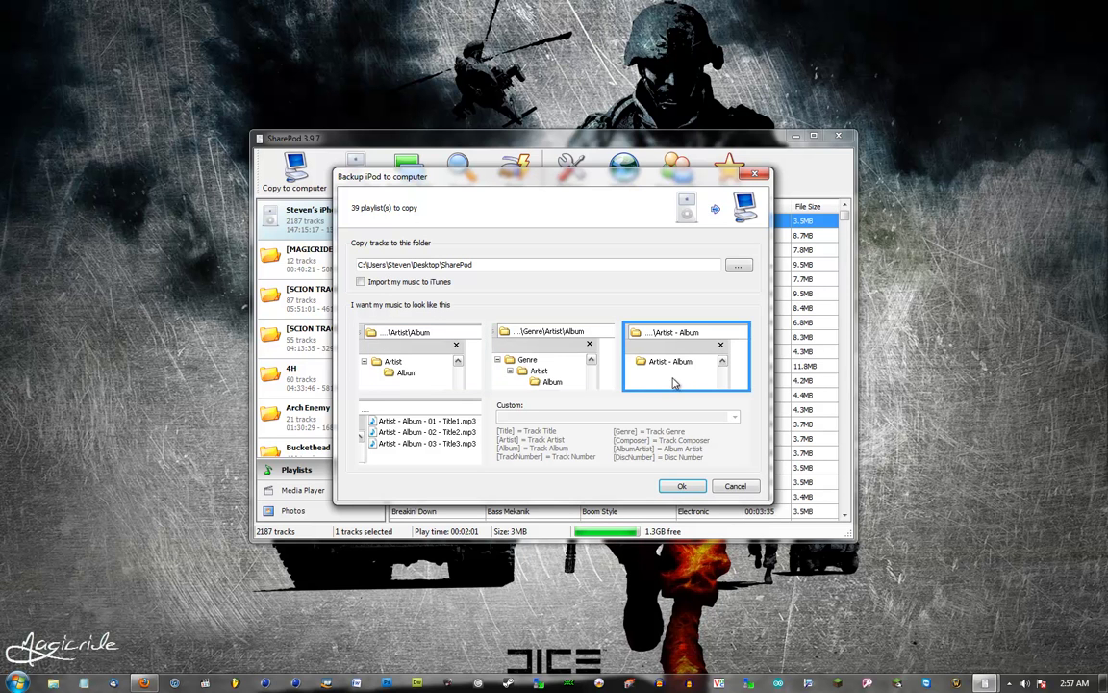
pyautogui.click(505, 405)
pyautogui.click(736, 419)
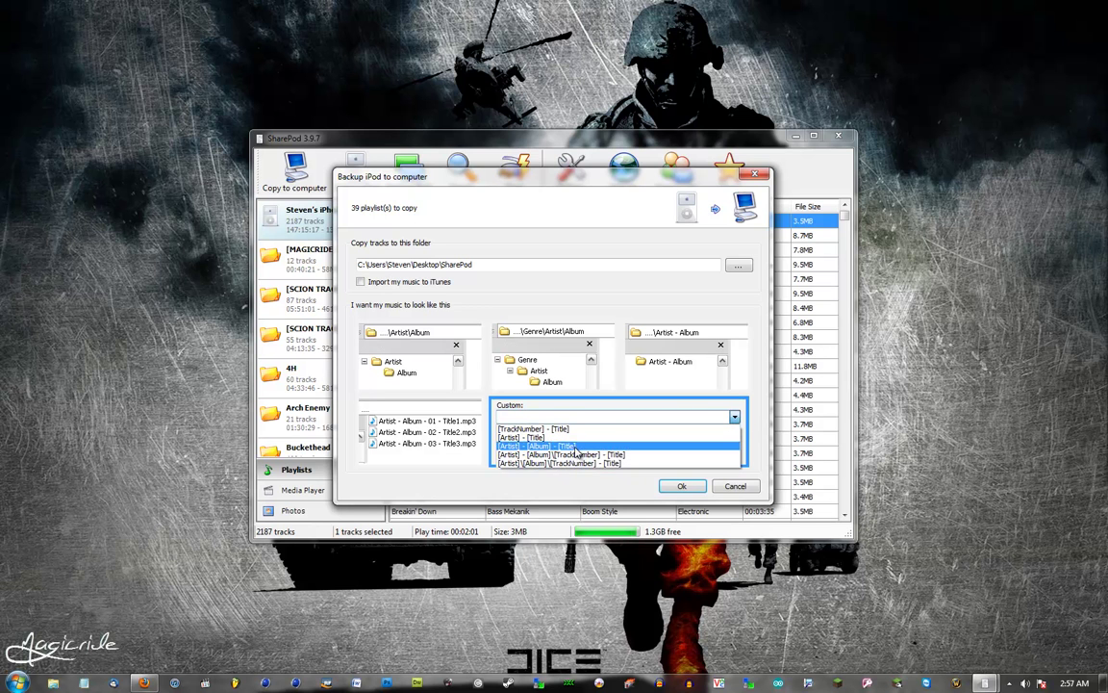
pyautogui.click(612, 397)
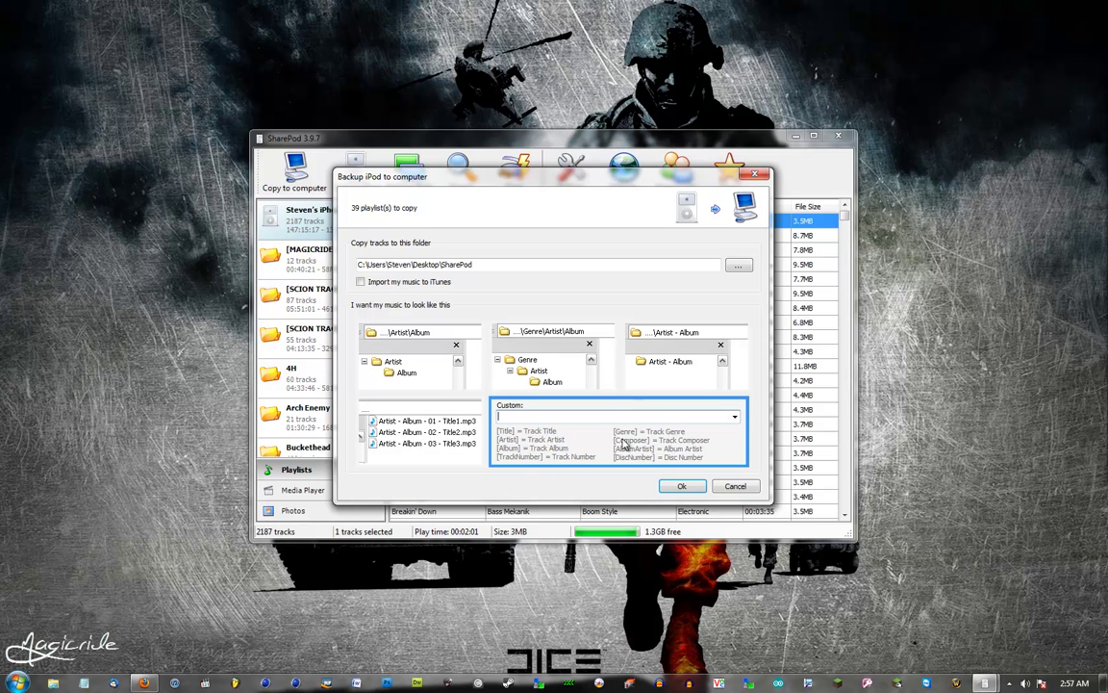
pyautogui.click(452, 371)
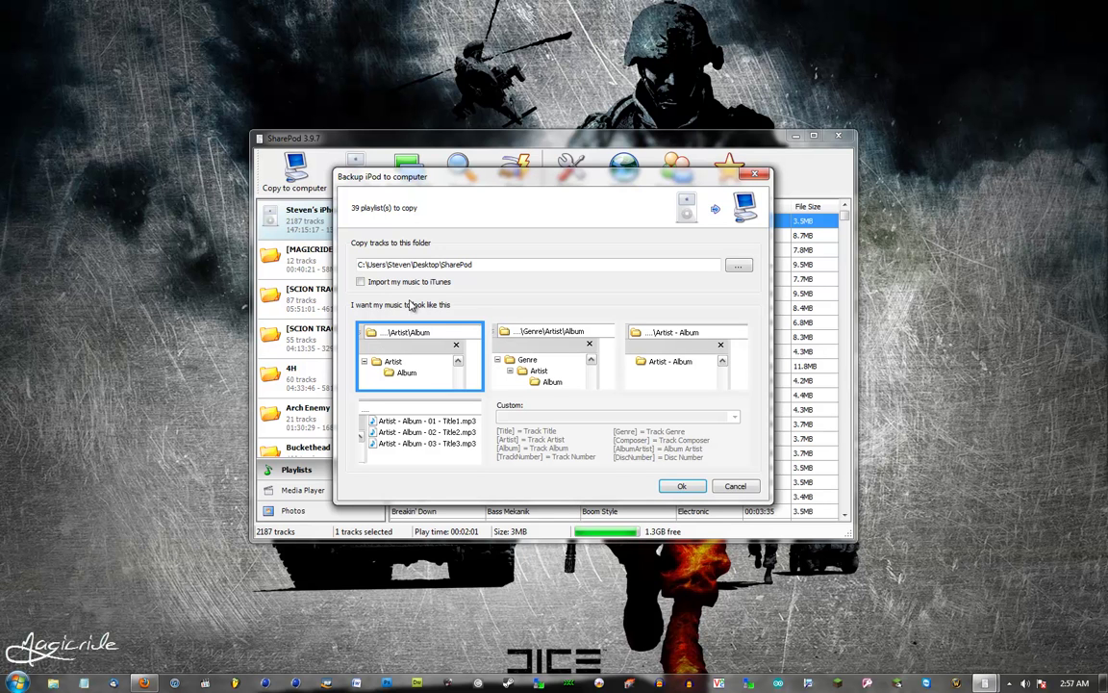
# Step: Check the backup's destination path and iTunes import option, leave the import off, and start the backup
pyautogui.moveTo(366, 265); pyautogui.dragTo(529, 267)
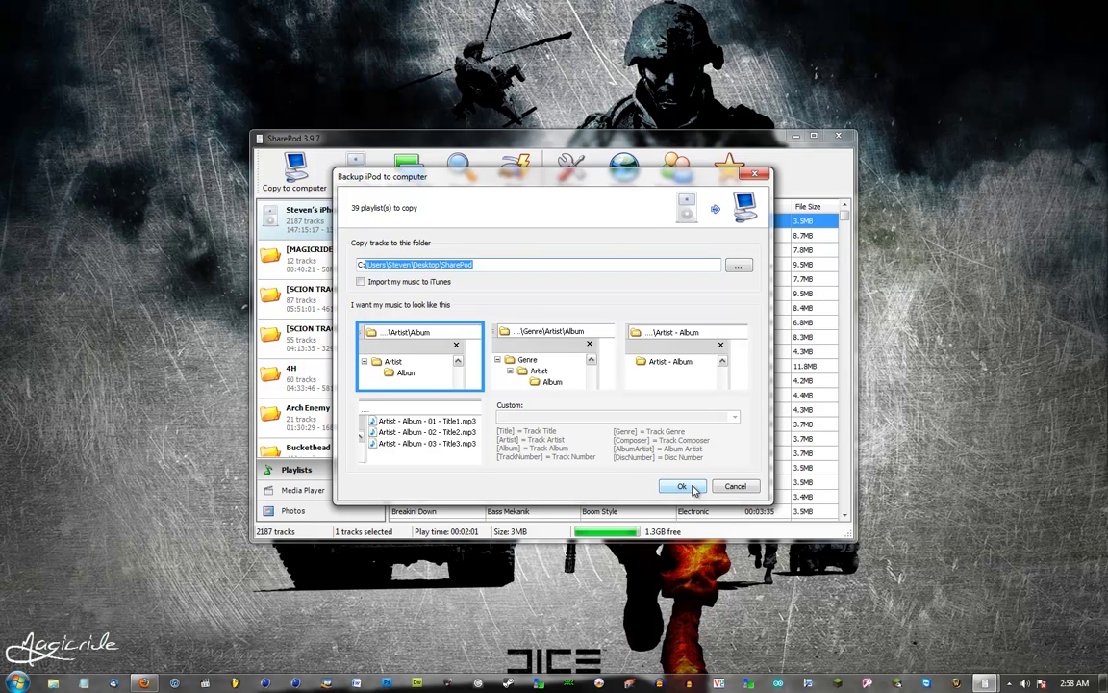
pyautogui.click(374, 283)
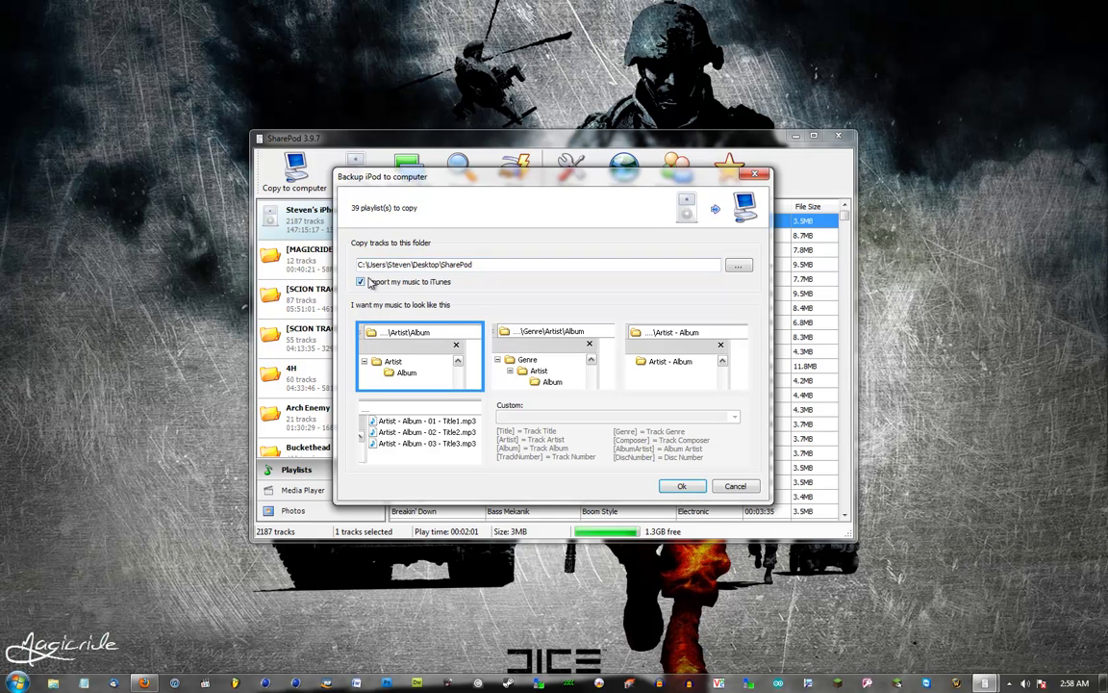
pyautogui.click(377, 285)
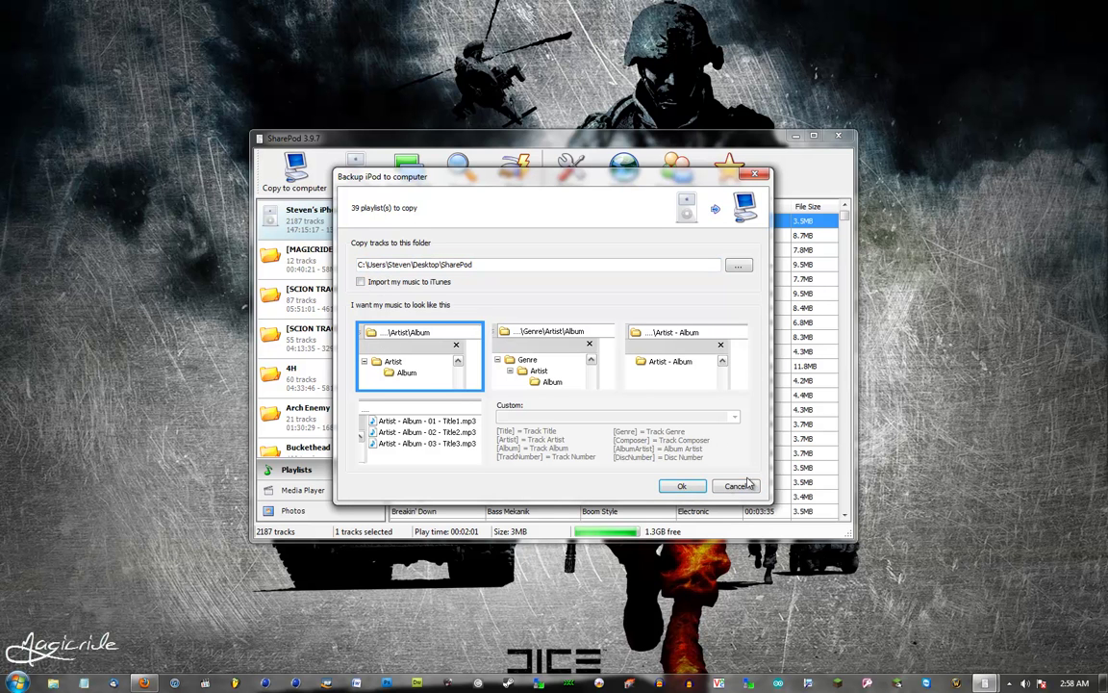
pyautogui.click(689, 487)
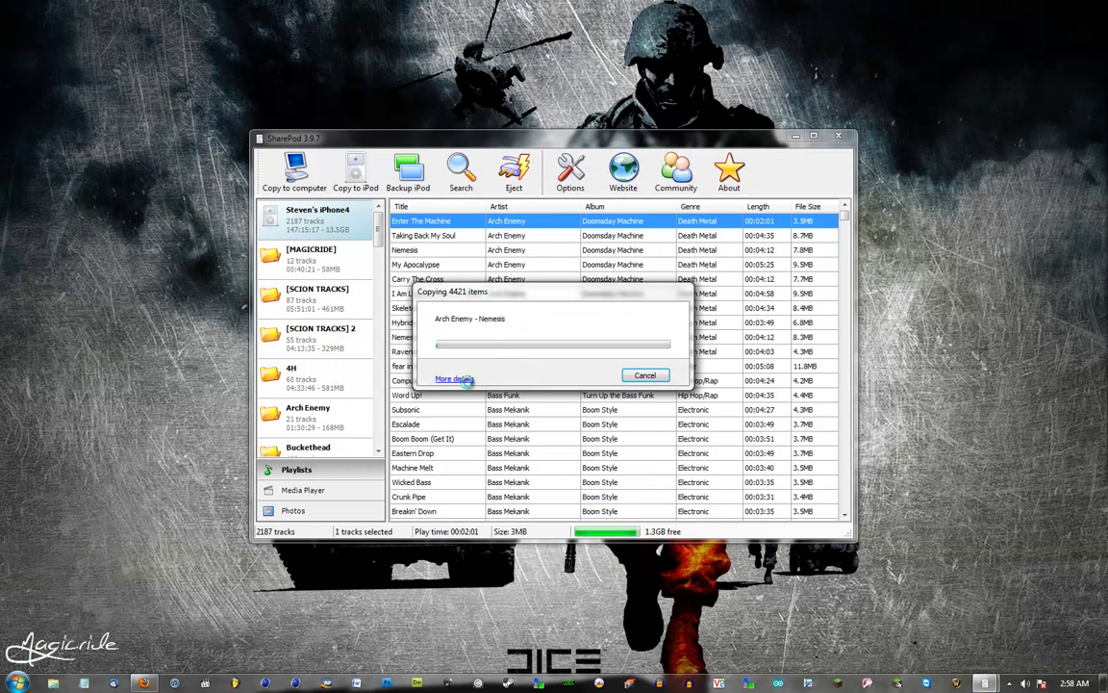
# Step: Expand the copy progress details and check the lists of failed and copied files
pyautogui.click(457, 380)
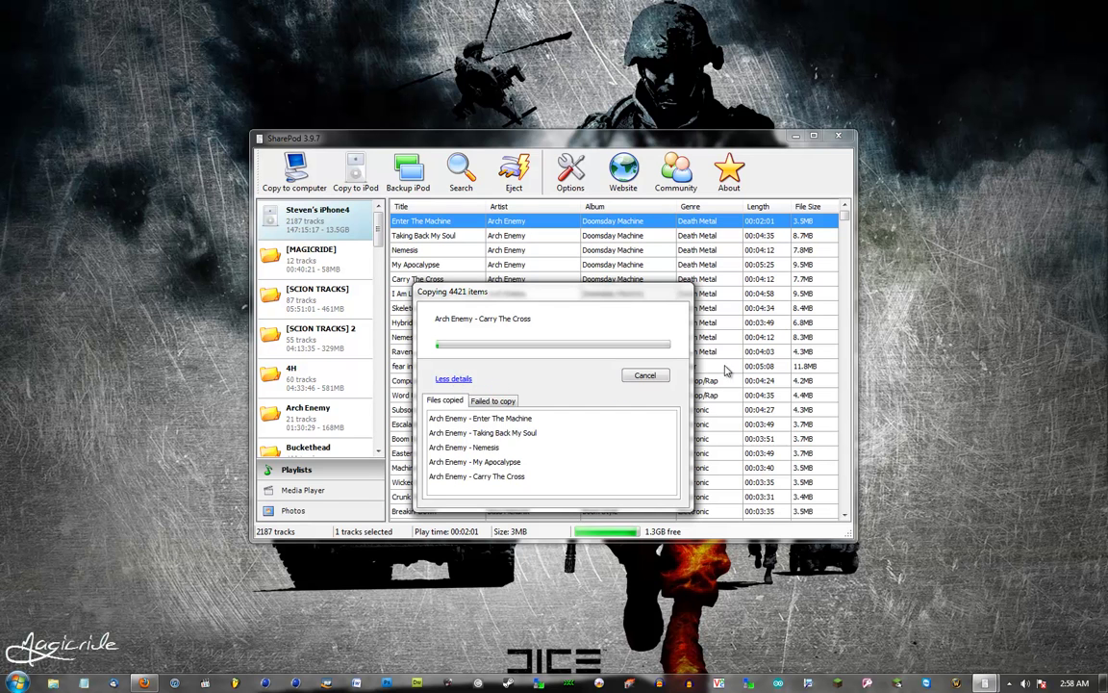
pyautogui.click(505, 398)
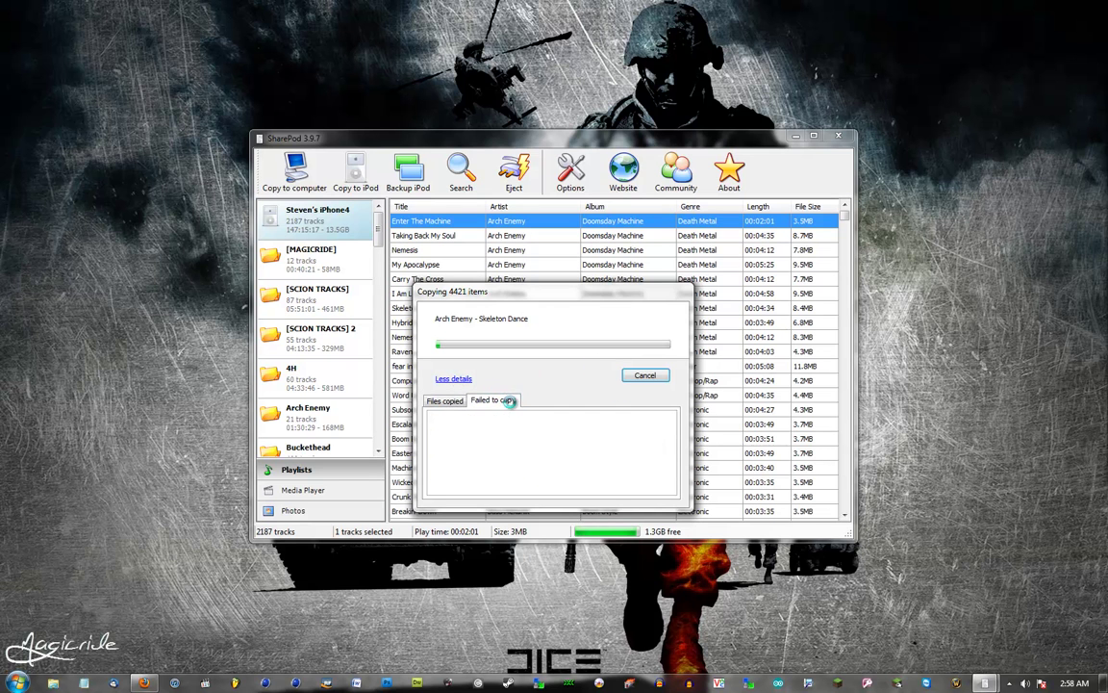
pyautogui.click(456, 402)
# Step: Switch to File Explorer and open Arch Enemy's Doomsday Machine album folder to check the copied tracks
pyautogui.hotkey('alt', 'Tab')
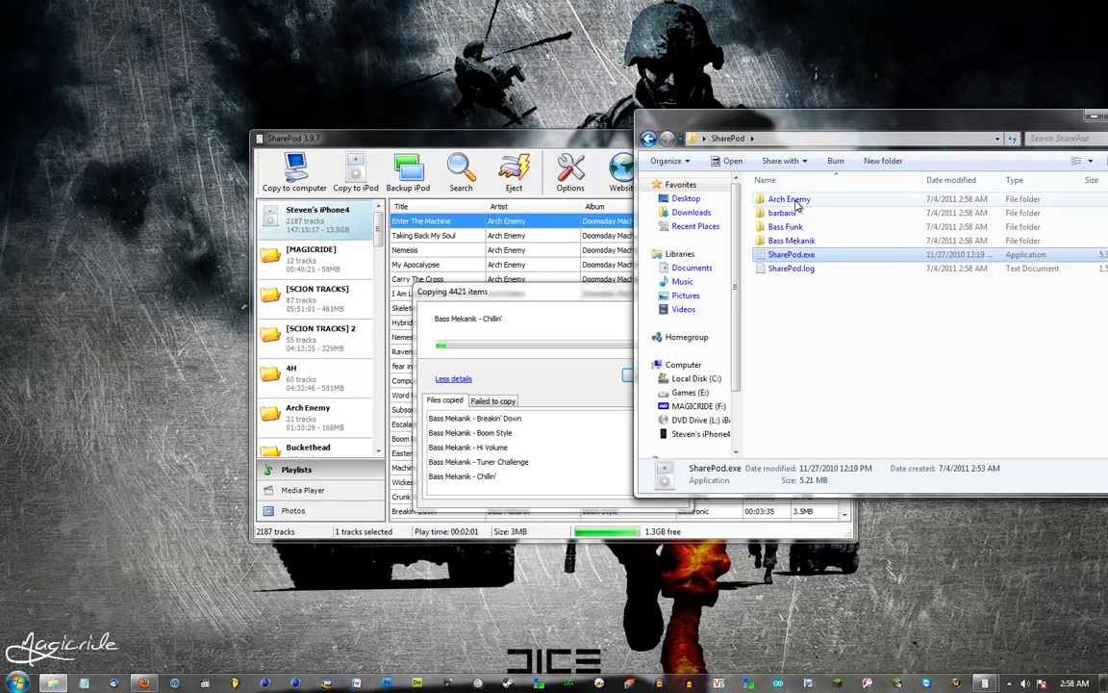
pyautogui.doubleClick(795, 200)
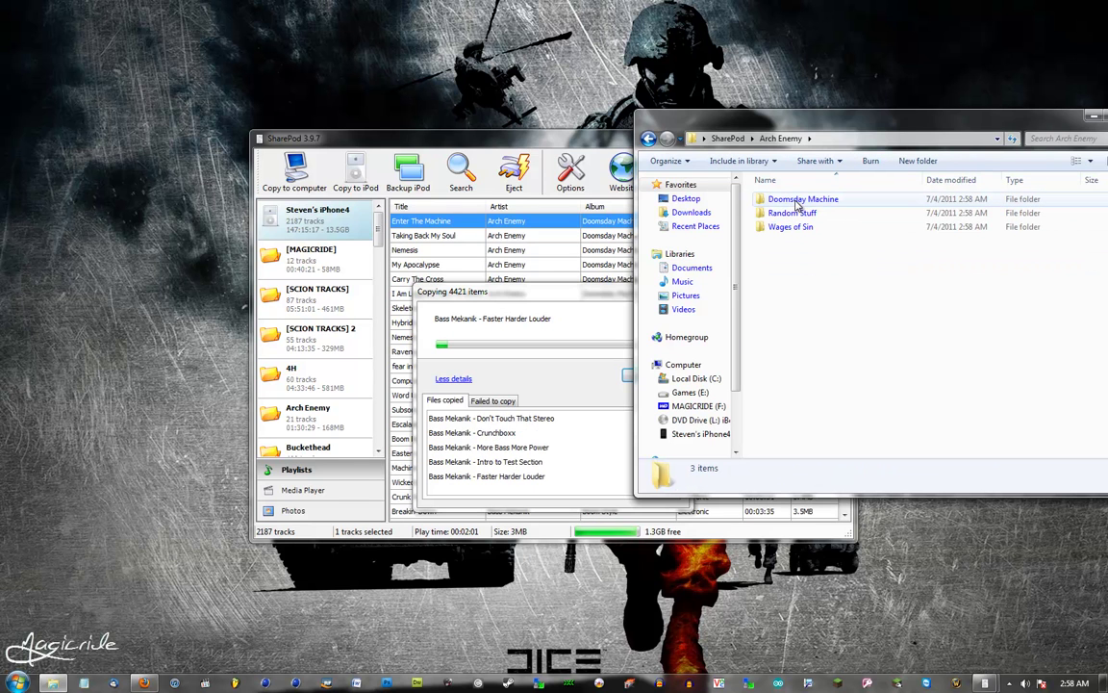
pyautogui.doubleClick(797, 200)
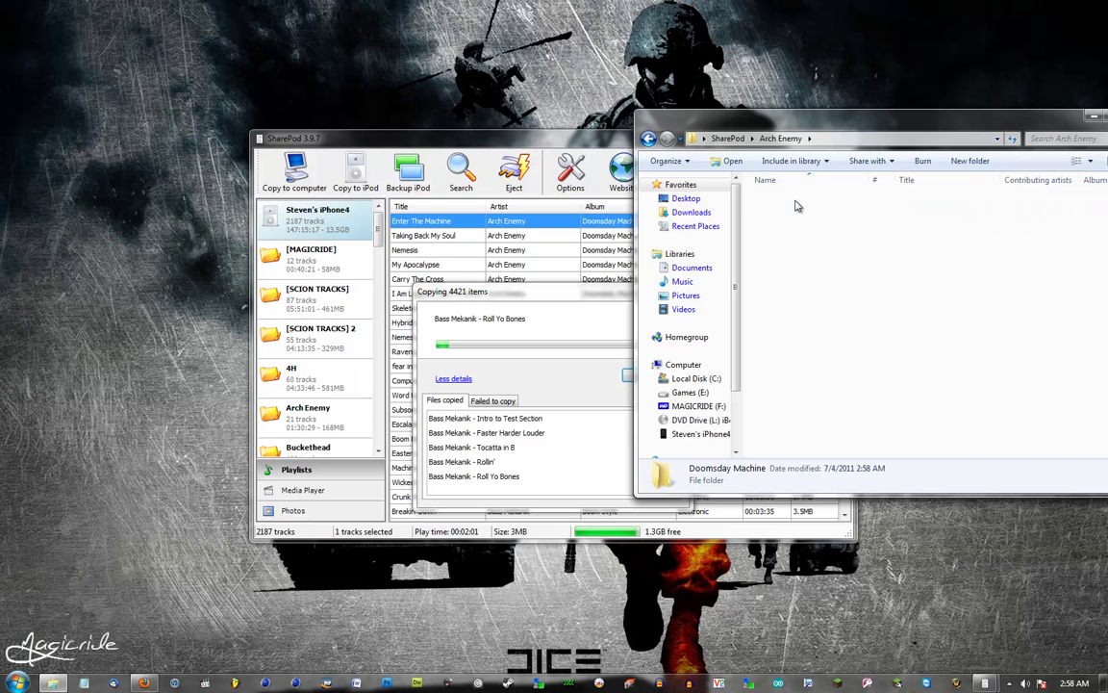
# Step: Cancel the running backup copy in SharePod and return to the album folder in File Explorer
pyautogui.click(529, 341)
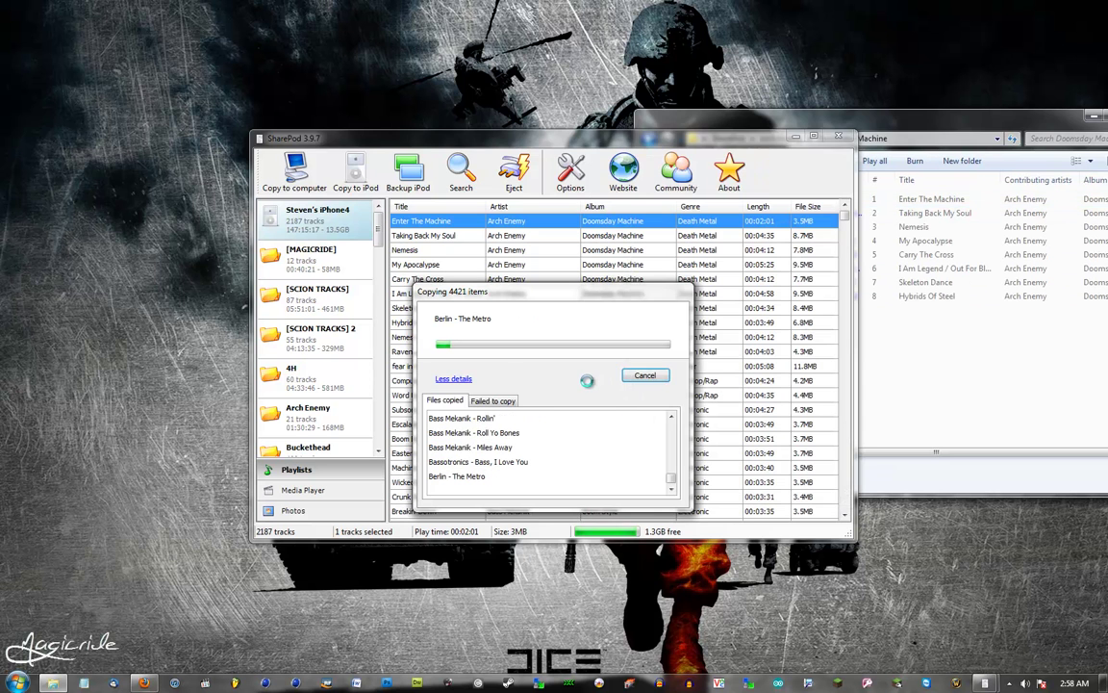
pyautogui.click(649, 373)
pyautogui.click(960, 346)
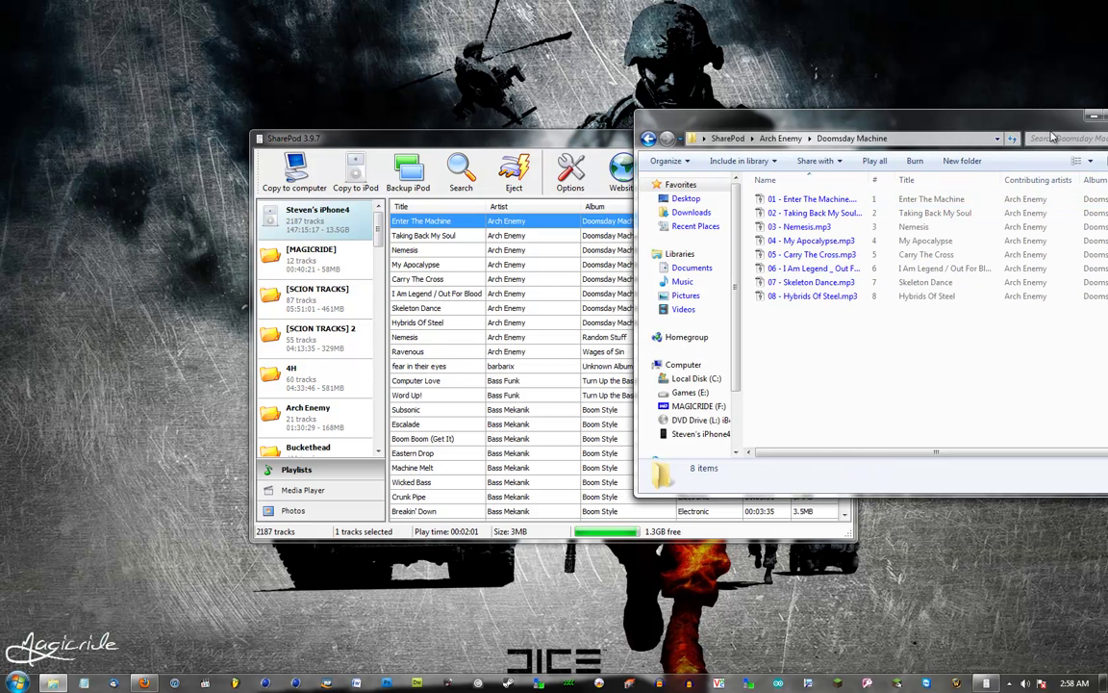
# Step: Return to the SharePod folder and delete all seven copied artist folders, from Arch Enemy to Bichi
pyautogui.click(733, 139)
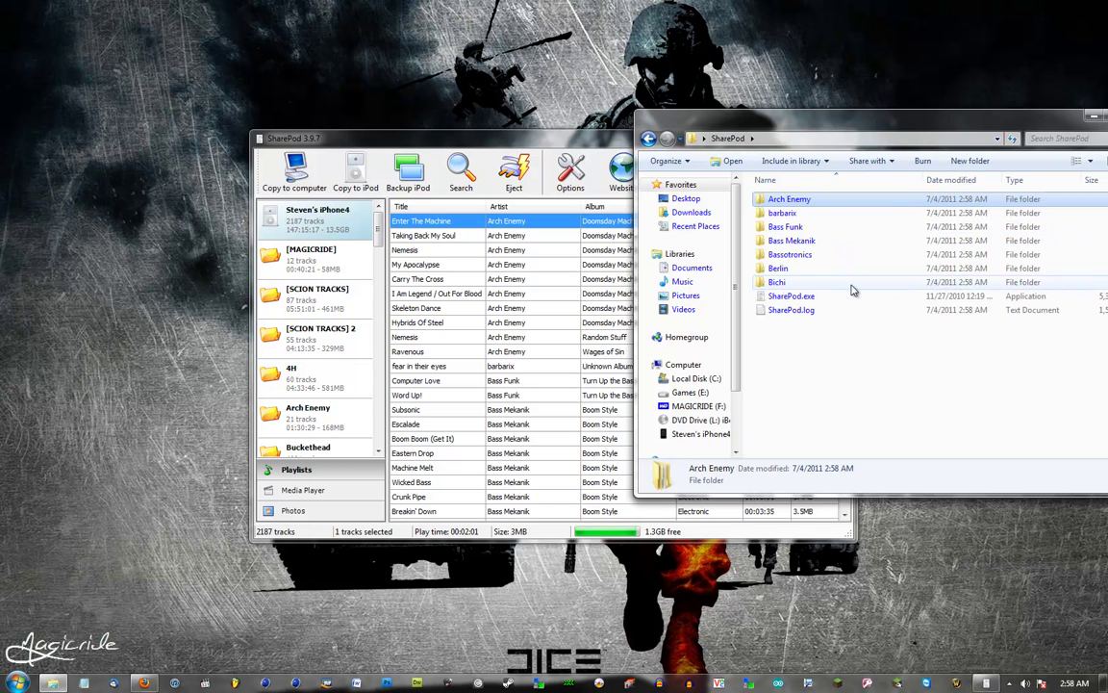
pyautogui.moveTo(853, 289); pyautogui.dragTo(797, 202)
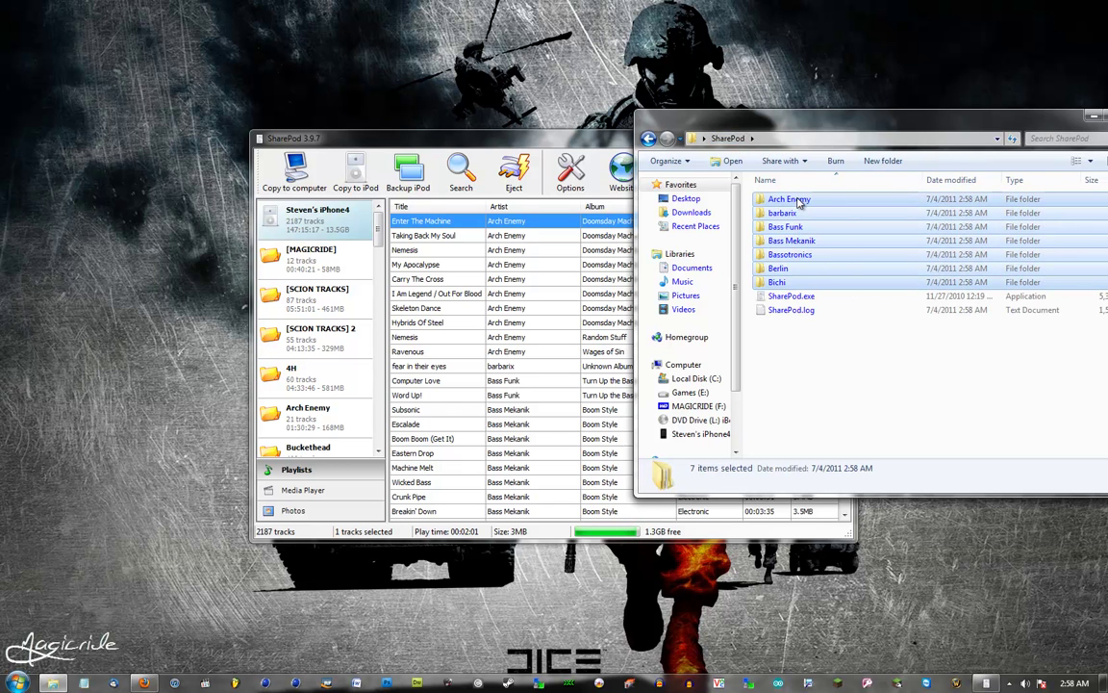
pyautogui.press('Delete')
# Step: Switch to SharePod and copy all tracks of the [MAGICRIDE] playlist to the computer's SharePod folder in Artist\Album layout, with copy details expanded
pyautogui.click(555, 142)
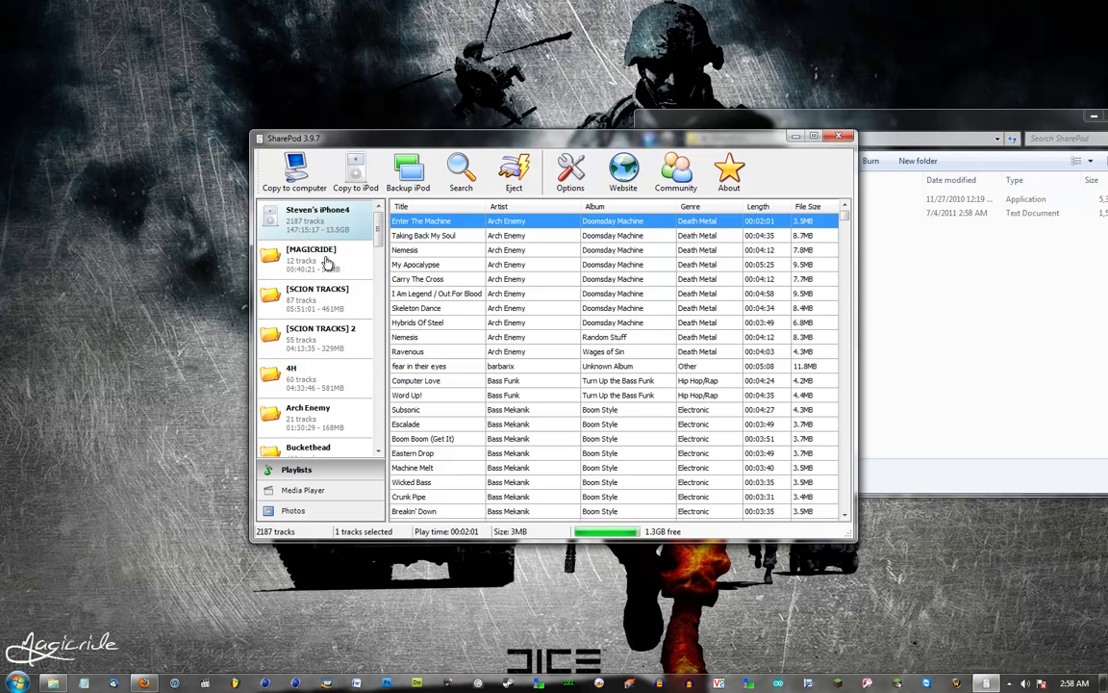
pyautogui.click(328, 262)
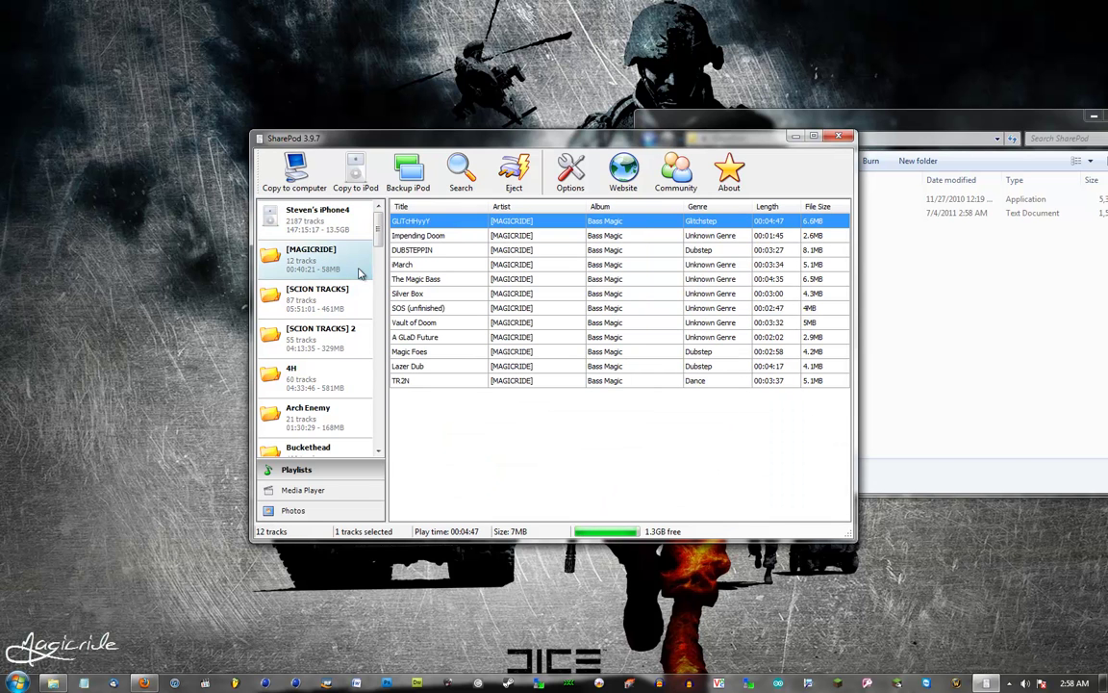
pyautogui.click(435, 279)
pyautogui.hotkey('ctrl', 'a')
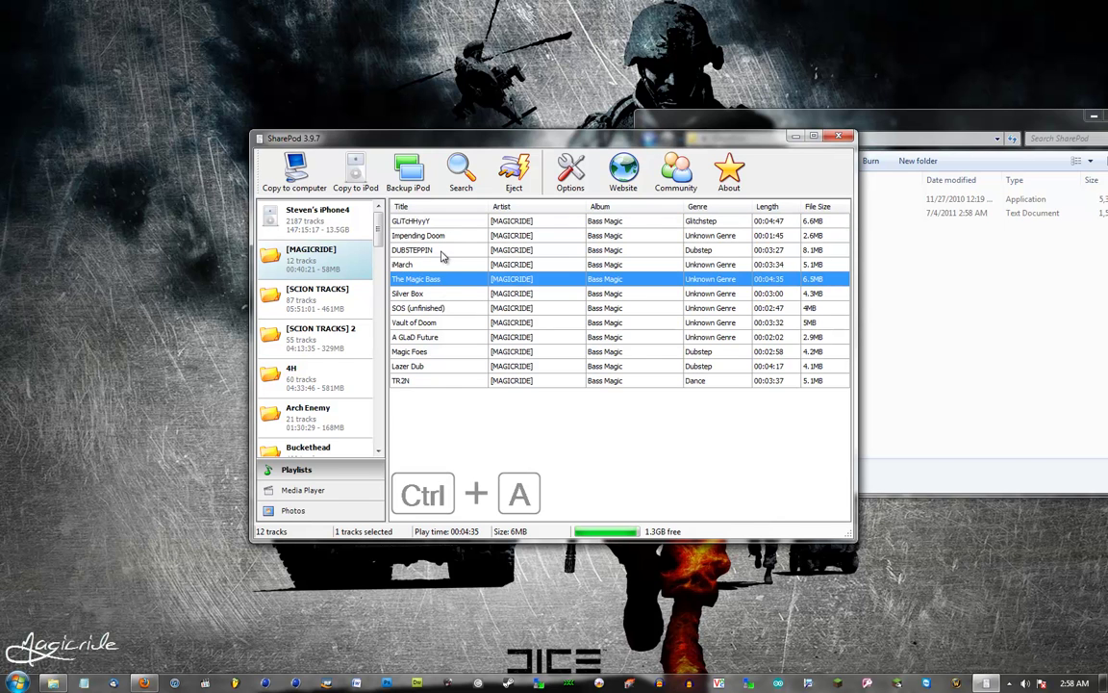
pyautogui.hotkey('ctrl', 'a')
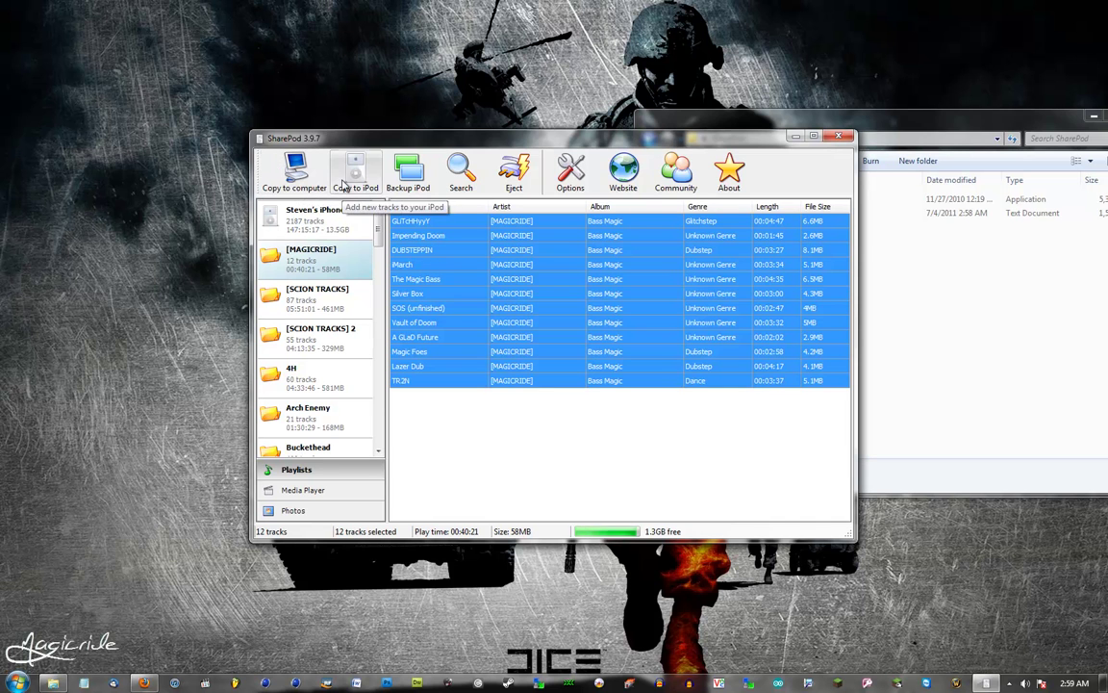
pyautogui.click(298, 178)
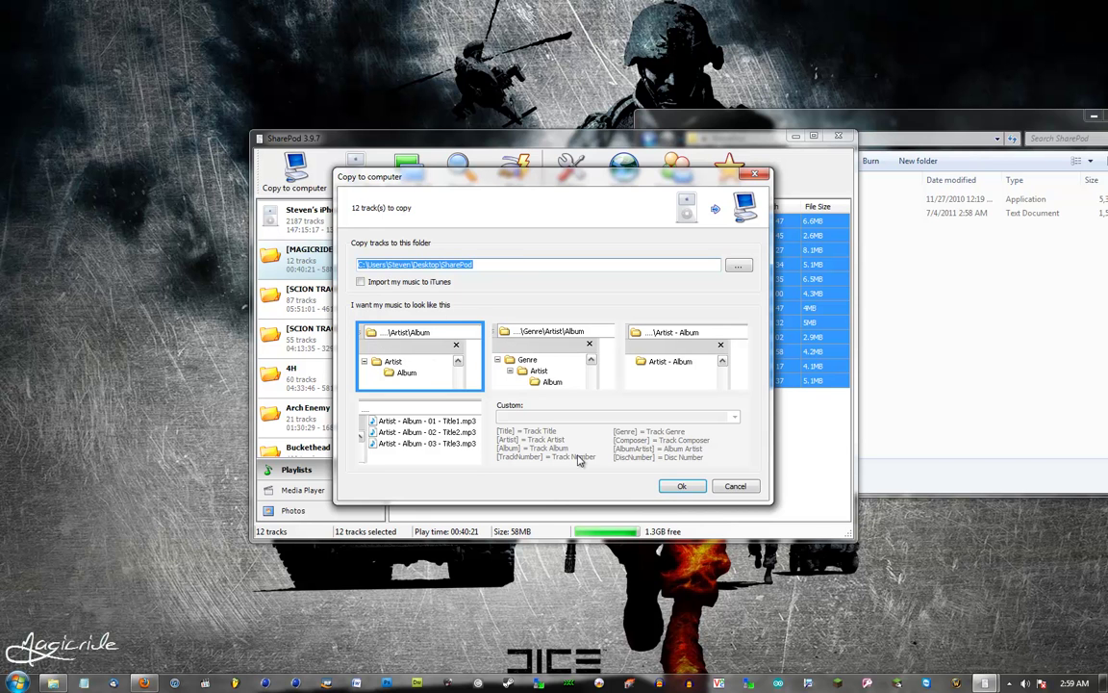
pyautogui.click(689, 492)
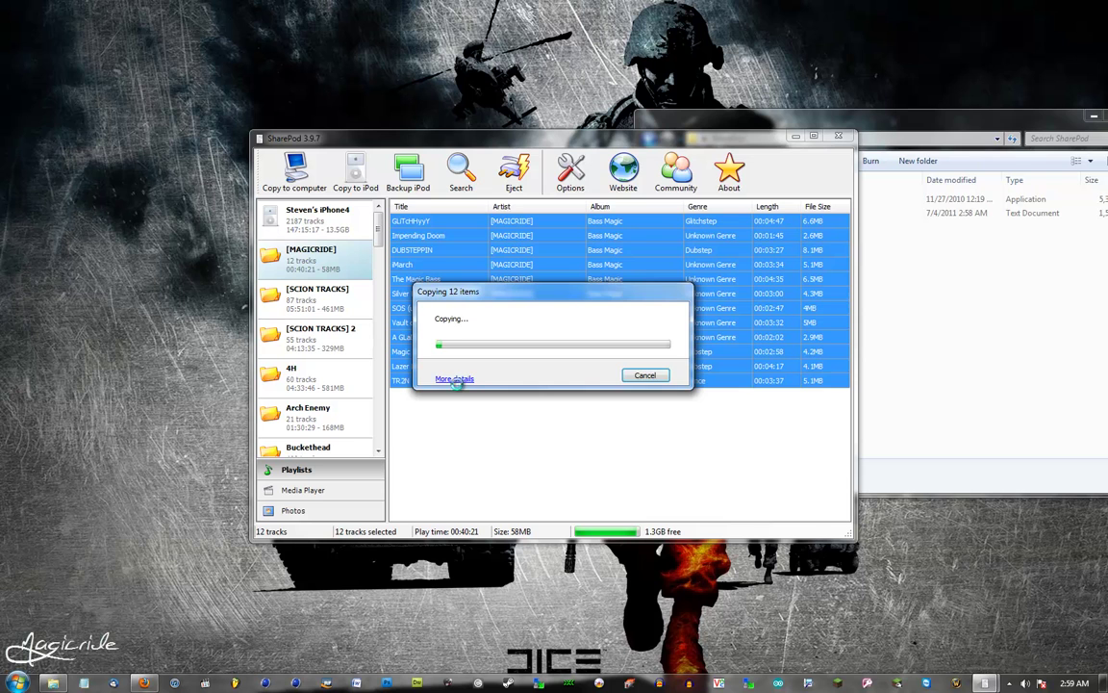
pyautogui.click(446, 377)
# Step: Switch to File Explorer and open the Bass Magic album folder inside [MAGICRIDE] to check the copied tracks
pyautogui.click(918, 324)
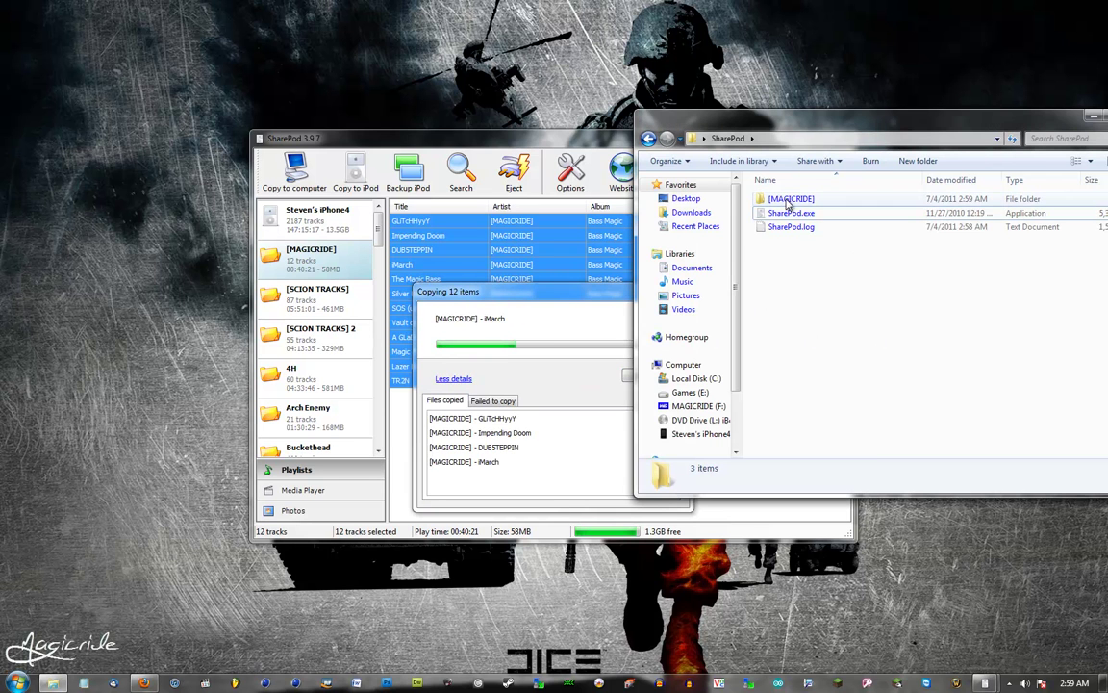
pyautogui.click(786, 200)
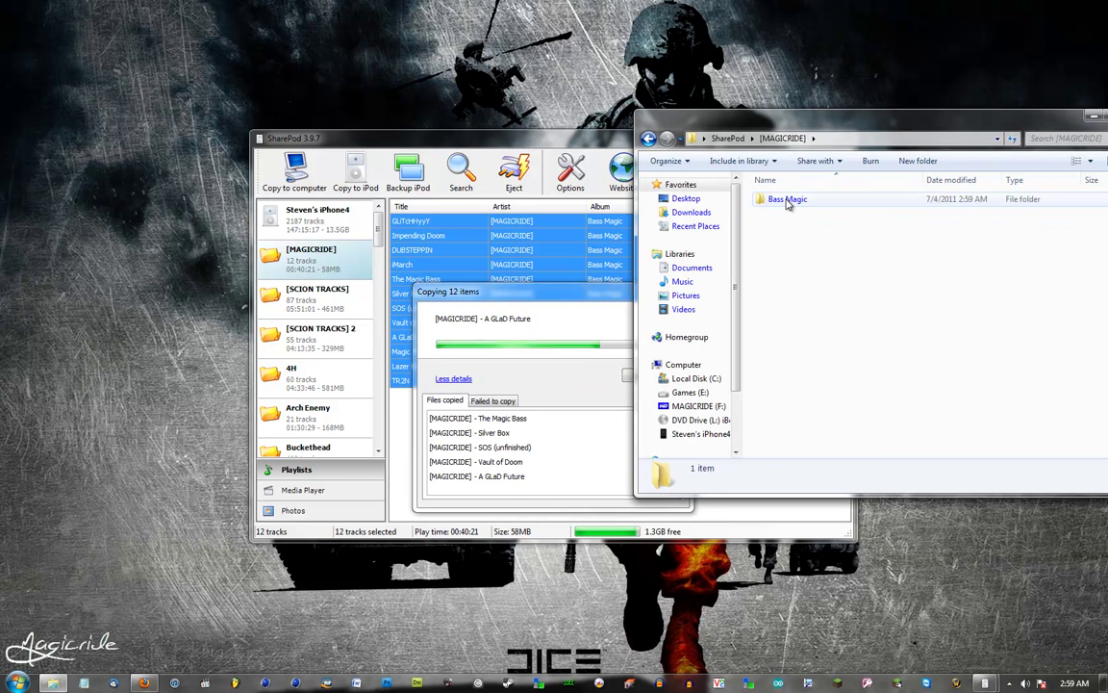
pyautogui.doubleClick(787, 200)
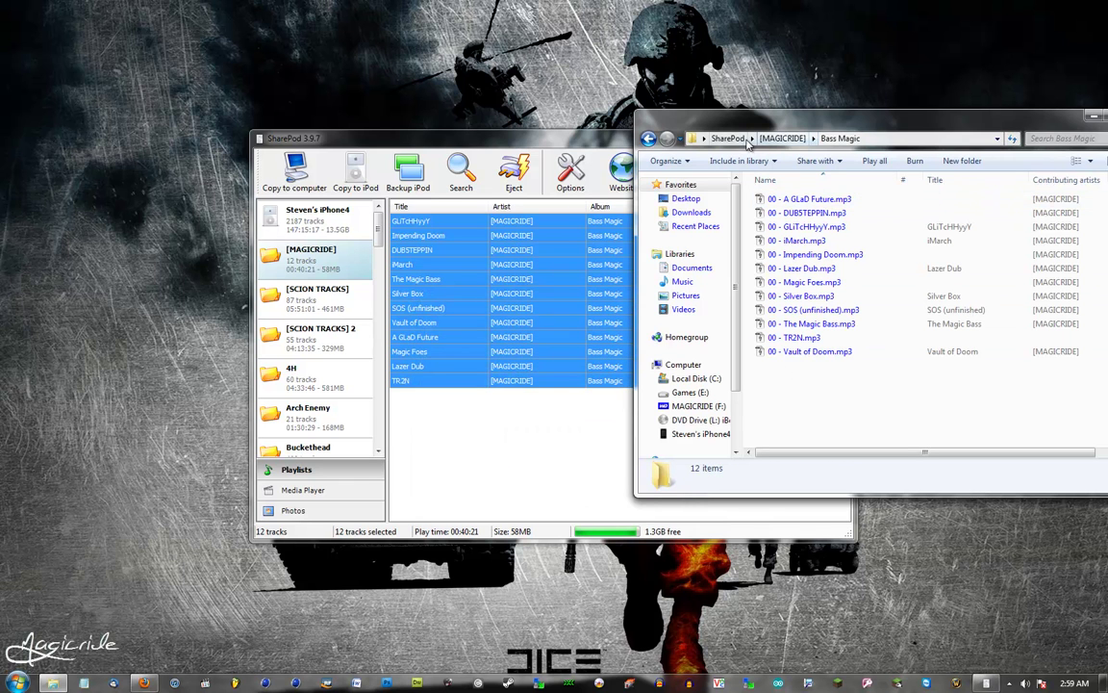
# Step: Return to the SharePod folder and delete the copied [MAGICRIDE] folder
pyautogui.click(726, 137)
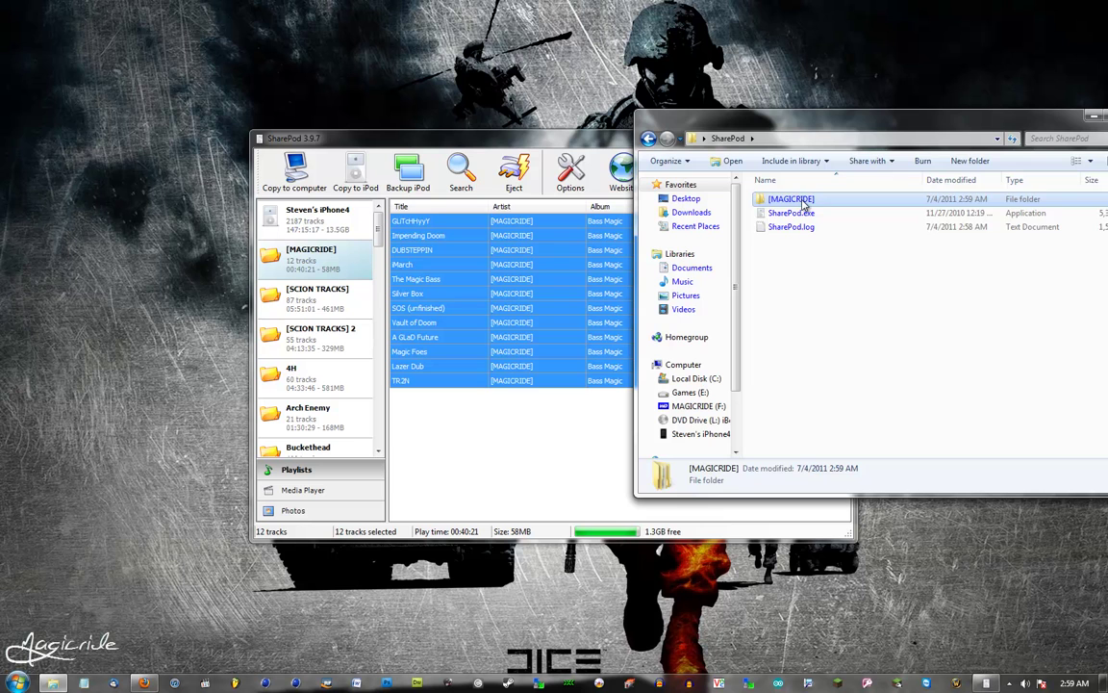
pyautogui.press('Delete')
pyautogui.press('F2')
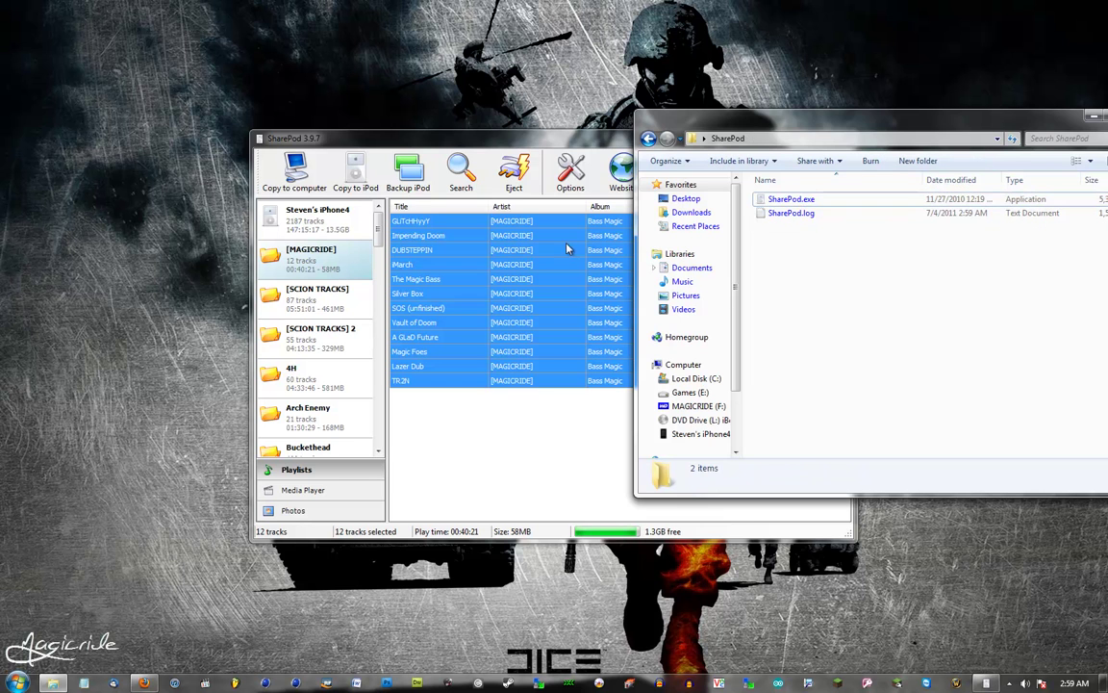
# Step: Switch to SharePod, review the options for copying the whole [MAGICRIDE] playlist to the computer, and cancel without copying
pyautogui.click(375, 137)
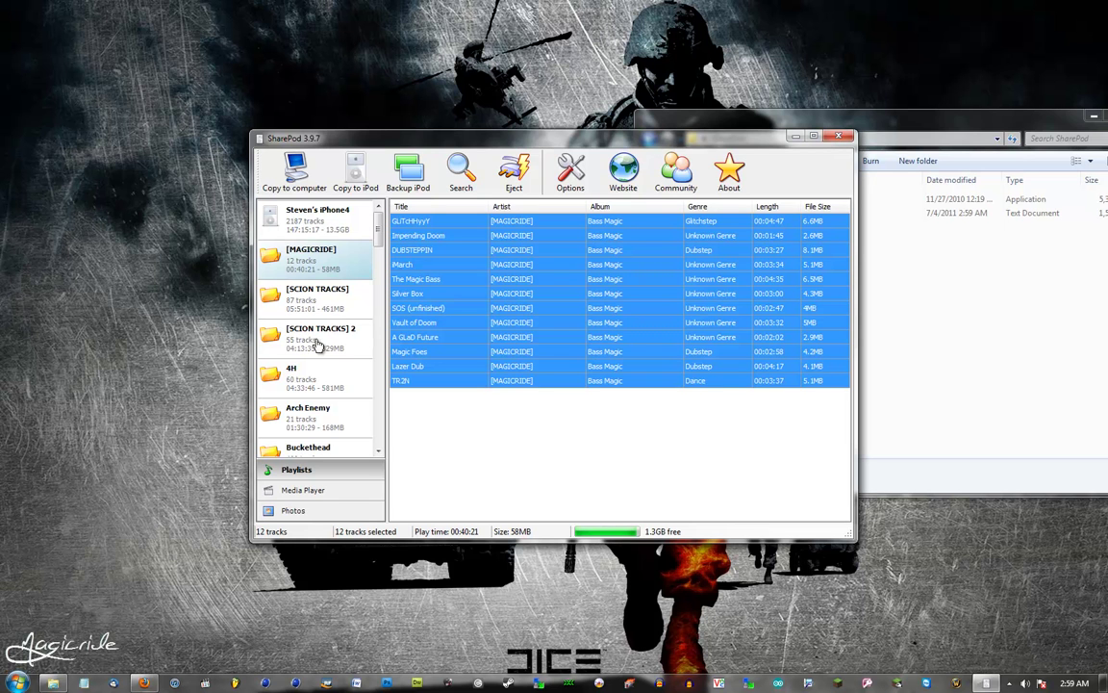
pyautogui.rightClick(310, 265)
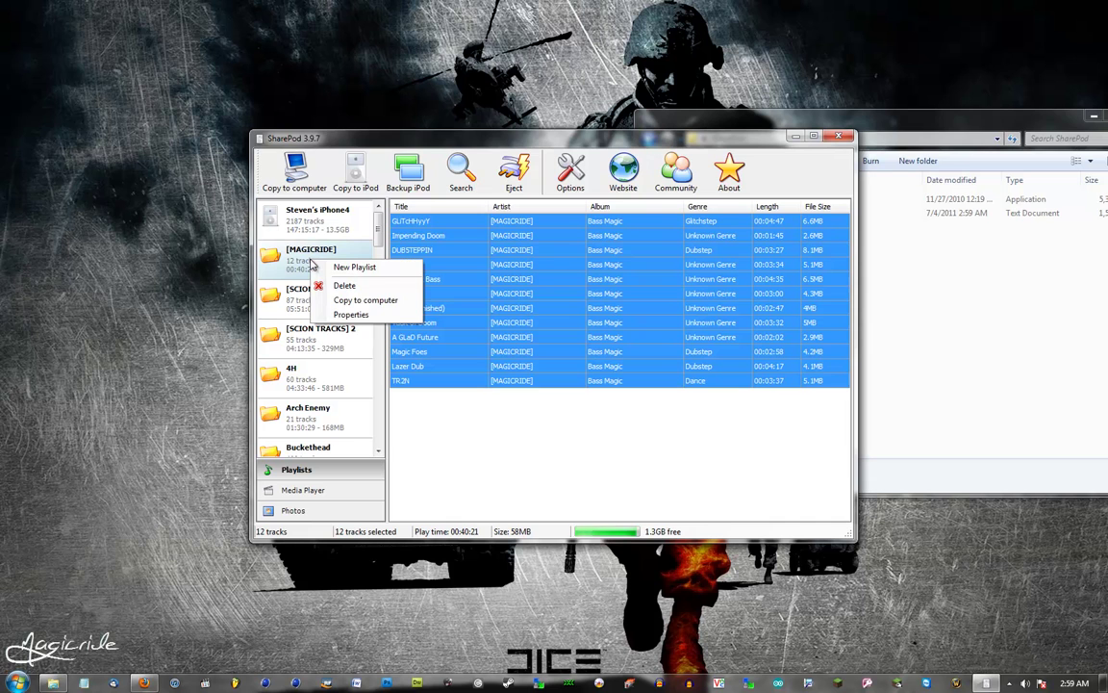
pyautogui.click(328, 301)
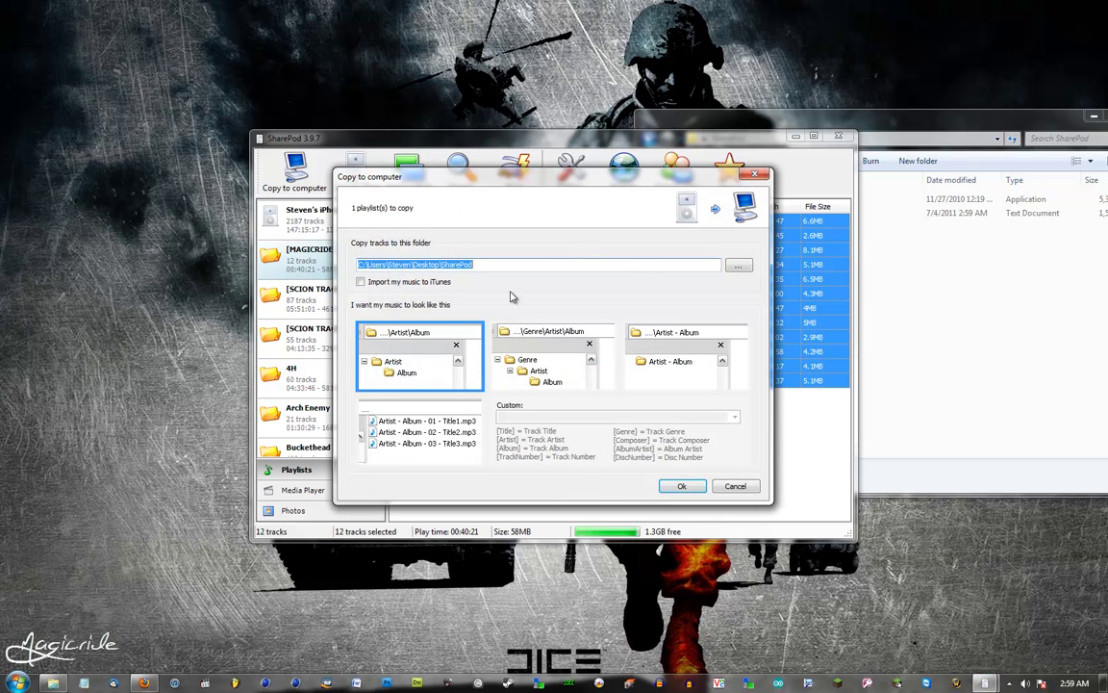
pyautogui.click(738, 488)
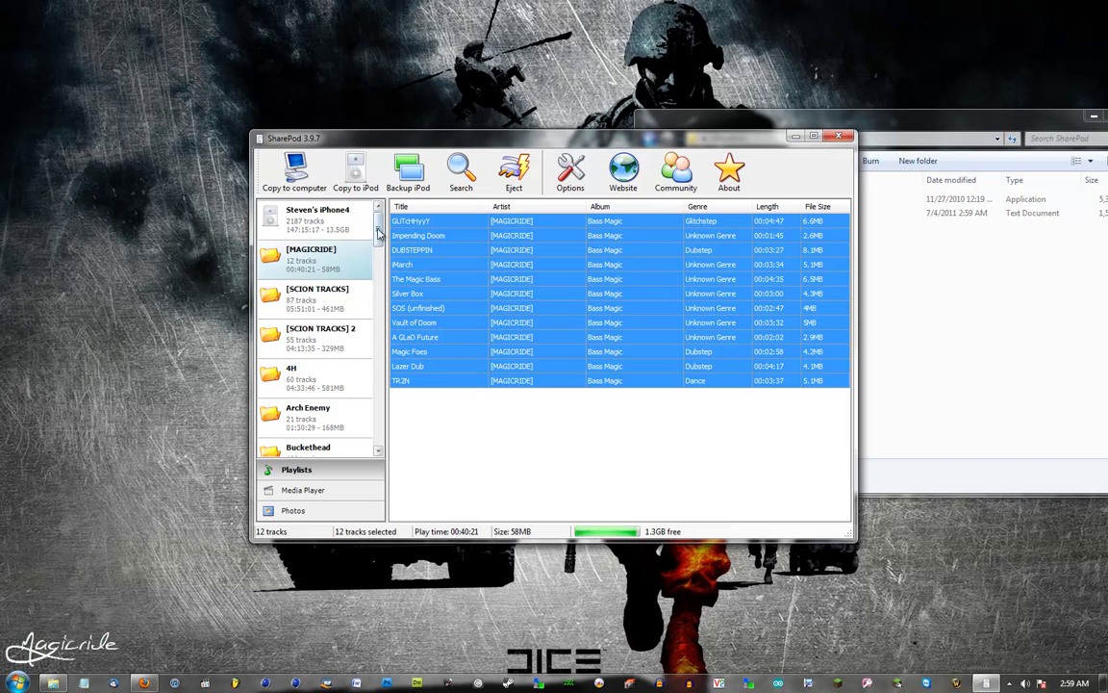
# Step: Look through the Media Player and Photos sections, browse the photo albums, and return to the playlists
pyautogui.moveTo(381, 231)
pyautogui.mouseDown()
pyautogui.moveTo(381, 447)
pyautogui.moveTo(378, 221)
pyautogui.mouseUp()
pyautogui.click(317, 491)
pyautogui.click(296, 516)
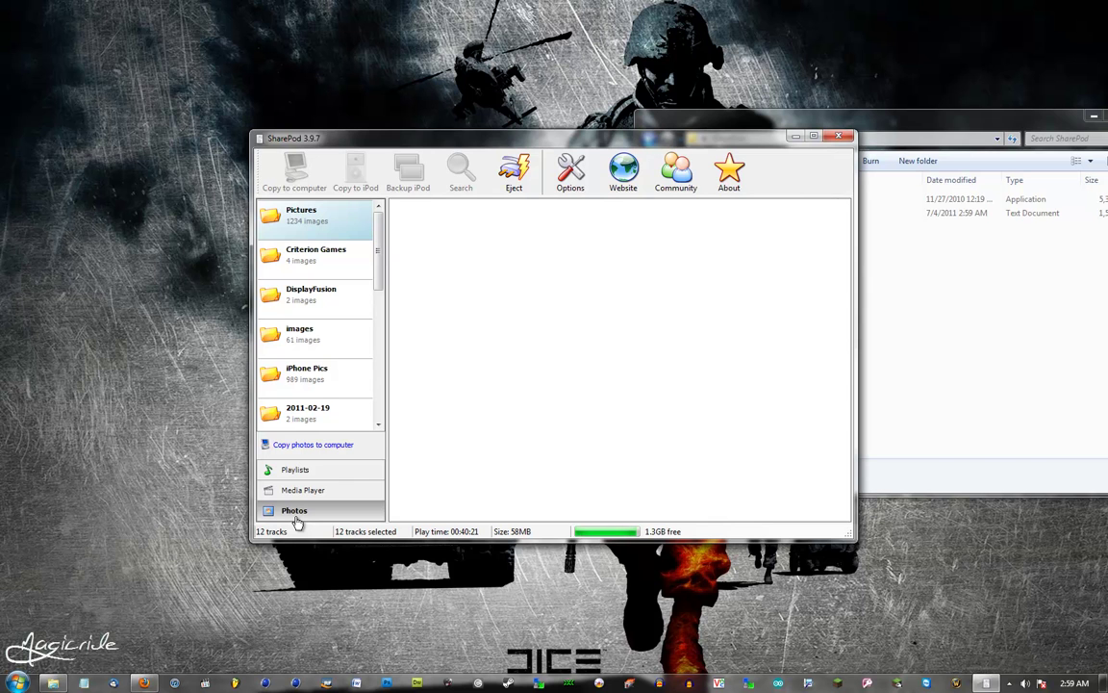
pyautogui.moveTo(378, 237); pyautogui.dragTo(378, 376)
pyautogui.scroll(5, 375, 379)
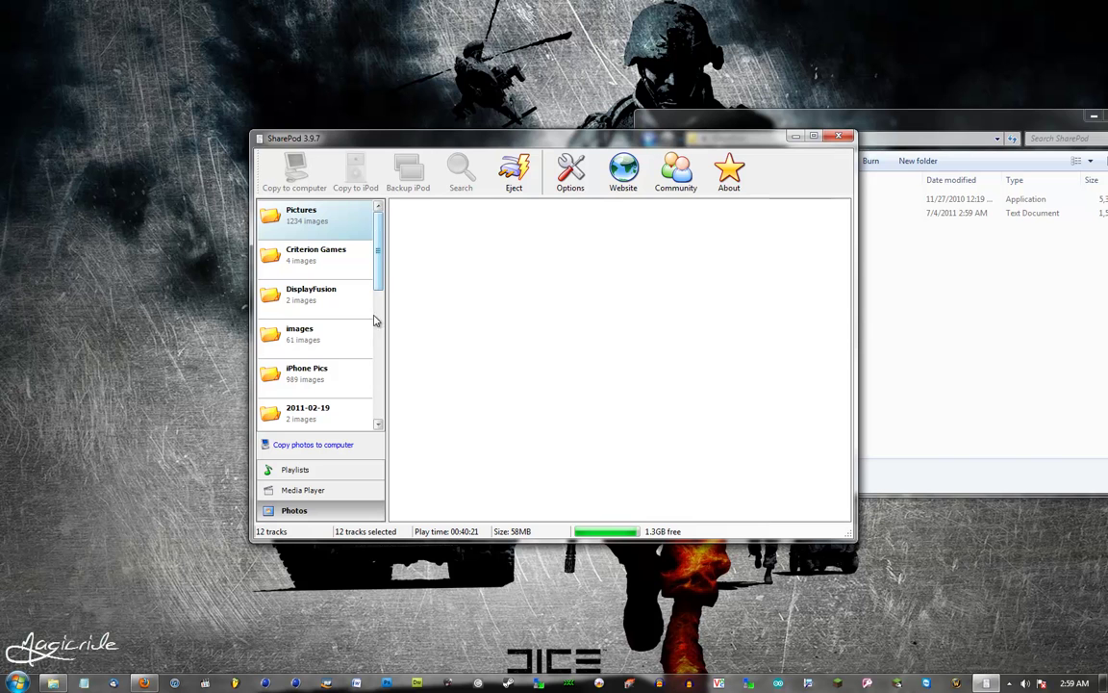
pyautogui.click(314, 472)
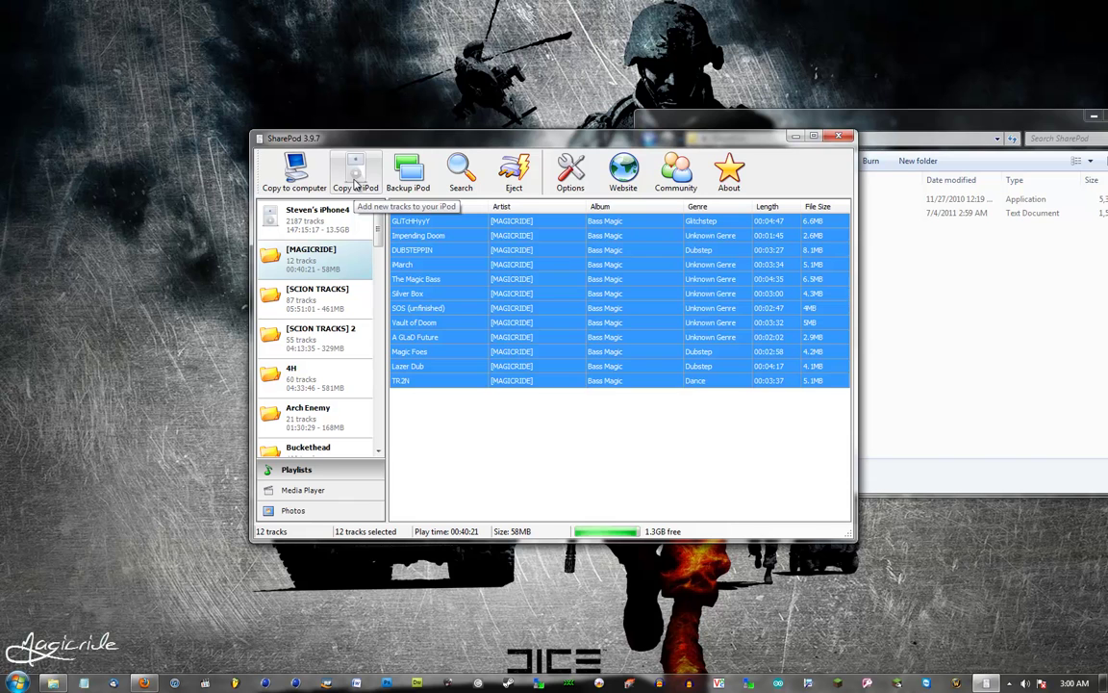
# Step: Try to add new tracks to the iPod, and minimize the File Explorer window
pyautogui.click(355, 183)
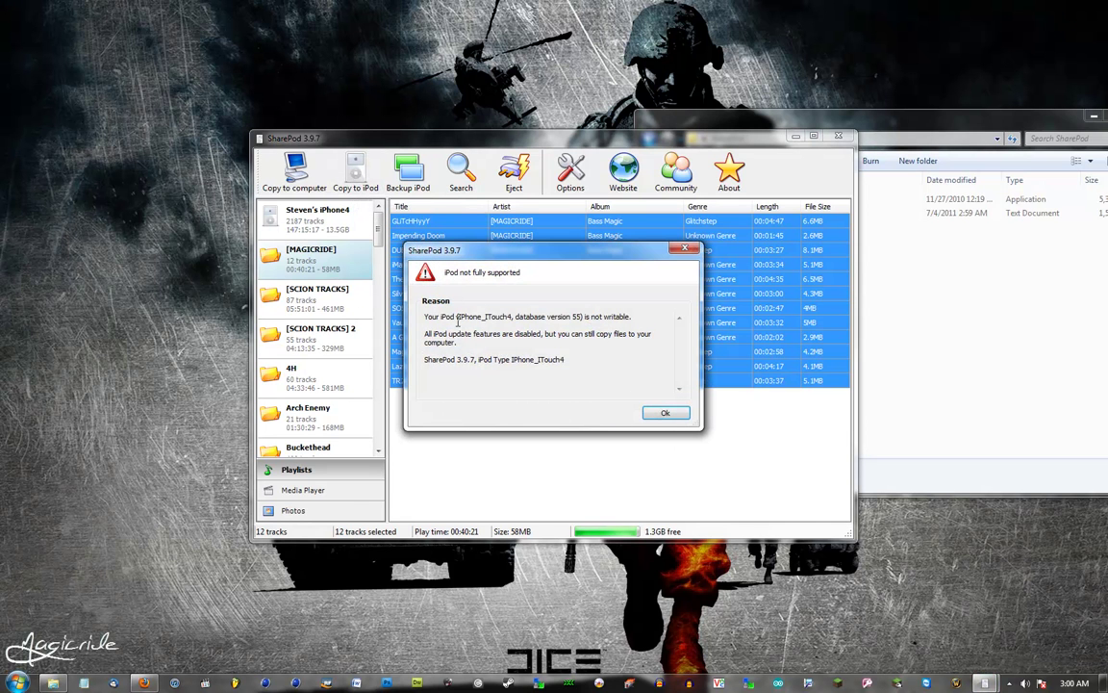
pyautogui.moveTo(456, 317); pyautogui.dragTo(580, 317)
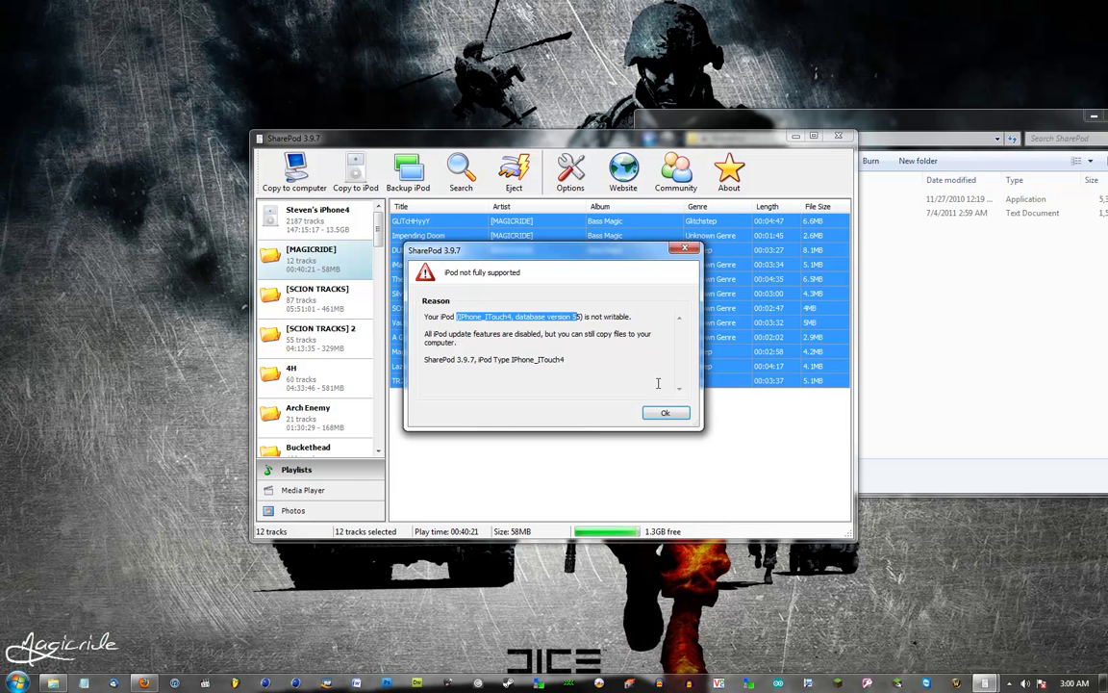
pyautogui.click(663, 415)
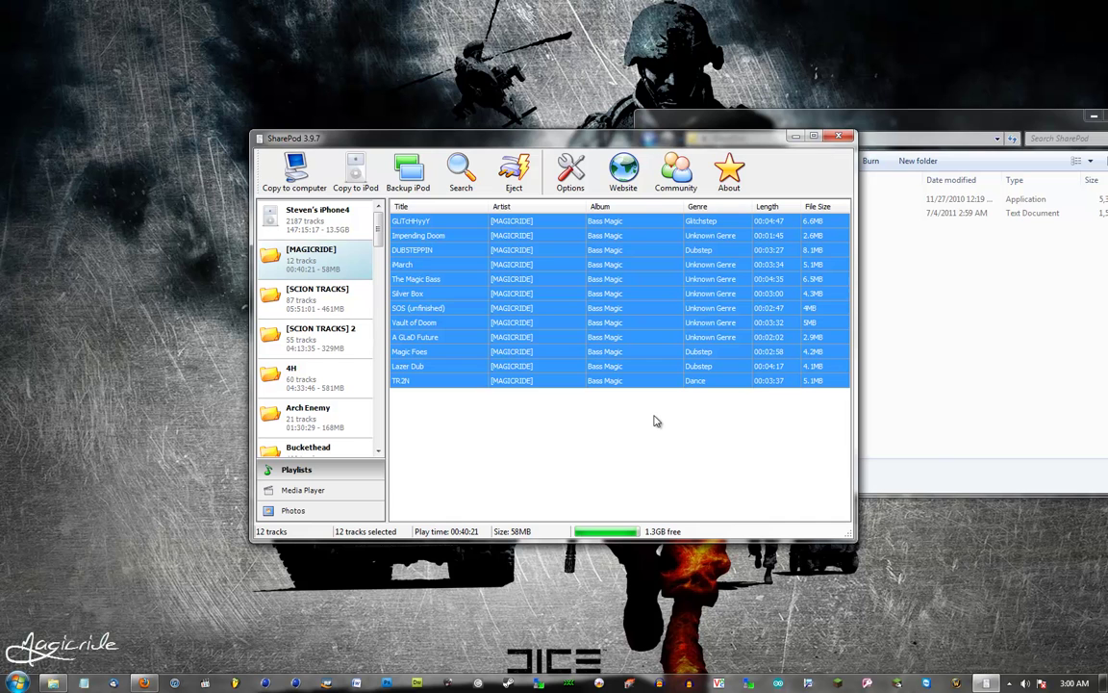
pyautogui.click(1094, 116)
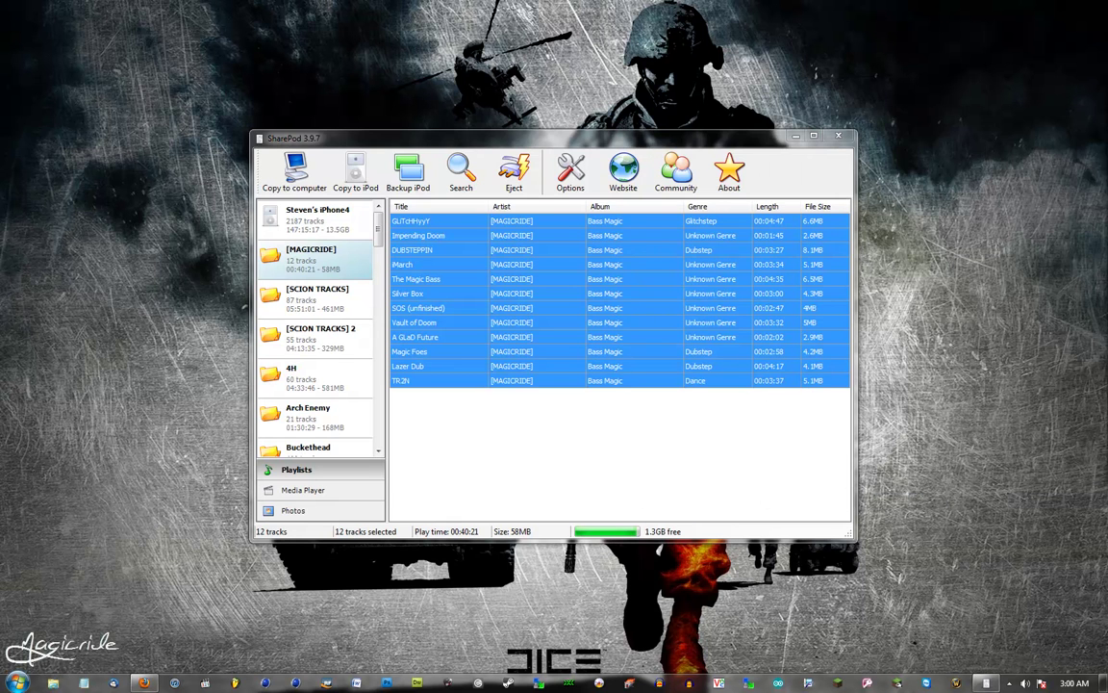